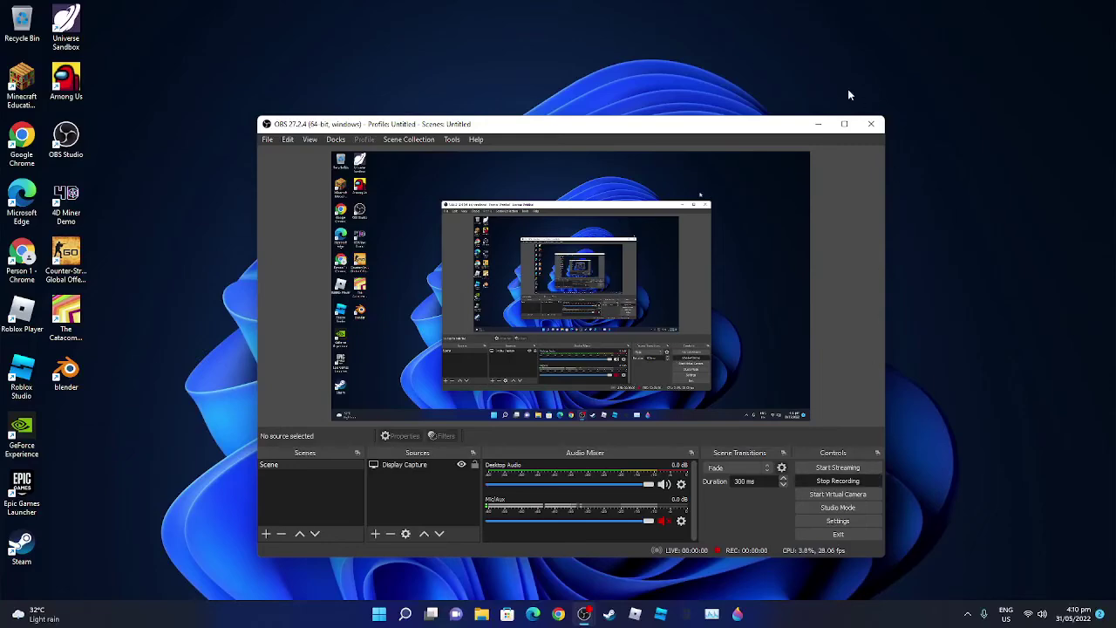
# Start the OBS screen recording and launch Blender from its desktop icon.
pyautogui.click(818, 124)
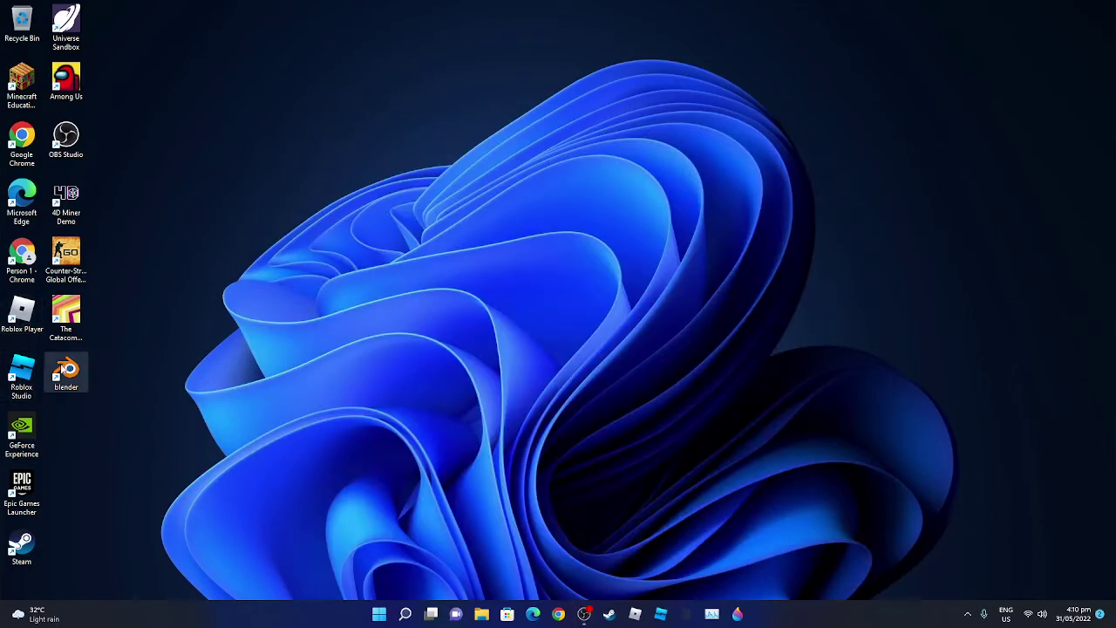
pyautogui.doubleClick(63, 368)
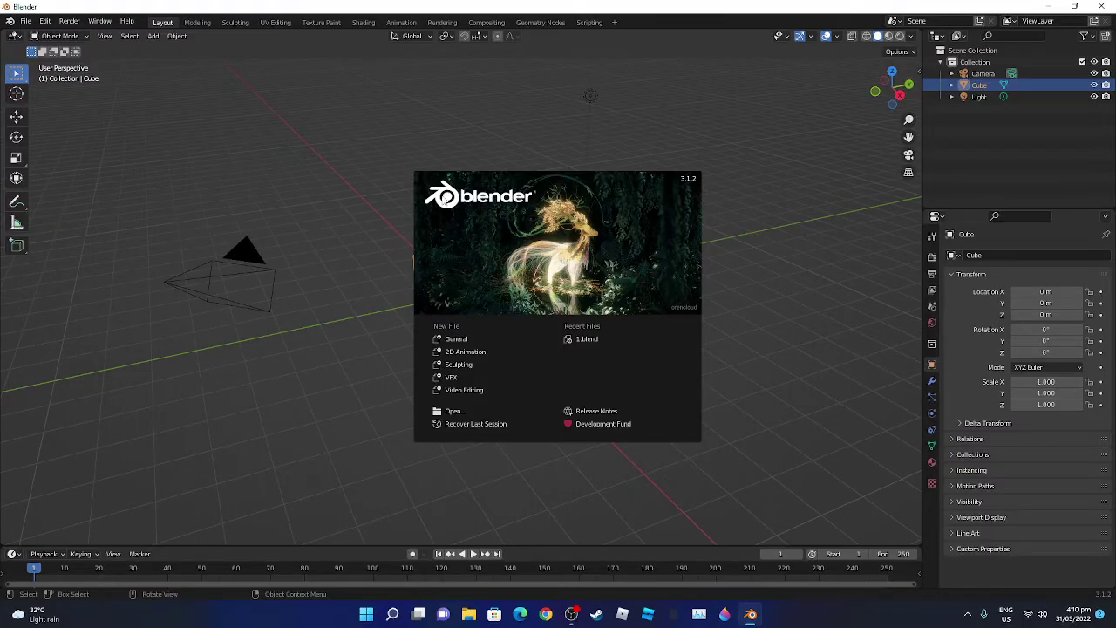
# Close the splash screen and file browser without opening a file, then orbit the default cube.
pyautogui.click(453, 411)
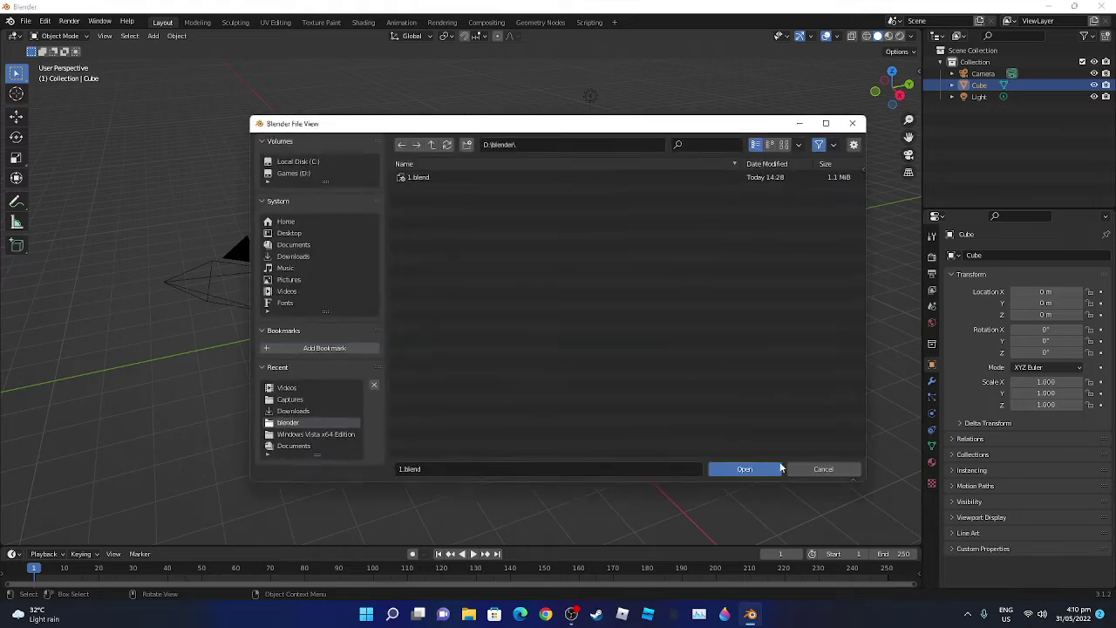
pyautogui.click(815, 471)
pyautogui.moveTo(560, 343)
pyautogui.mouseDown(button='middle')
pyautogui.moveTo(96, 294)
pyautogui.moveTo(297, 308)
pyautogui.moveTo(373, 256)
pyautogui.moveTo(371, 227)
pyautogui.moveTo(127, 282)
pyautogui.mouseUp(button='middle')
pyautogui.scroll(4, 304, 290)
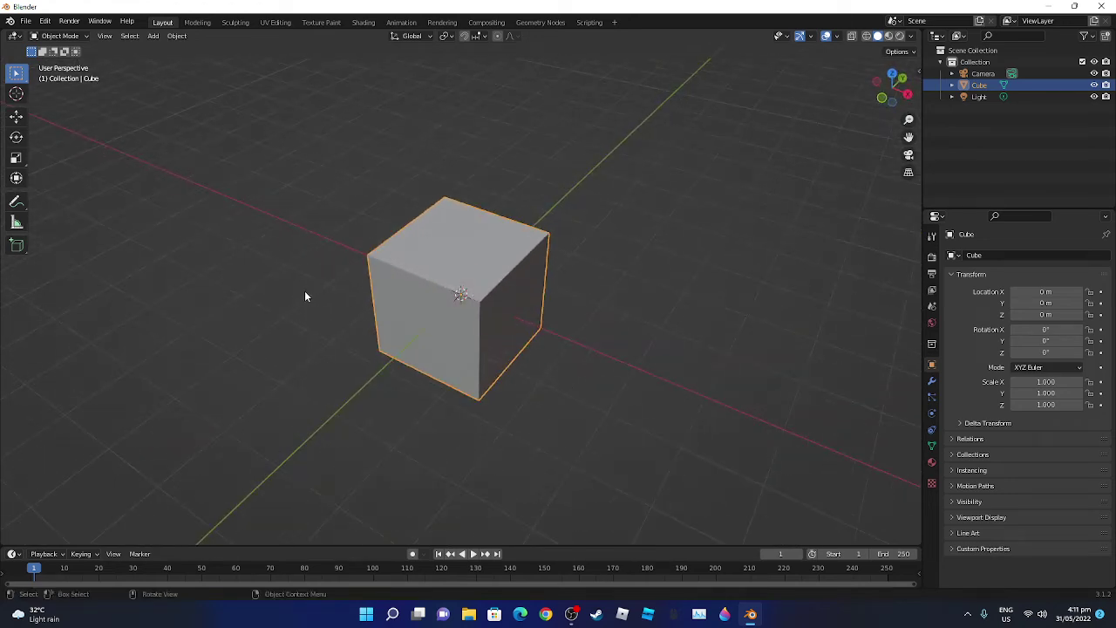
pyautogui.moveTo(483, 274)
pyautogui.mouseDown(button='middle')
pyautogui.moveTo(461, 271)
pyautogui.moveTo(459, 255)
pyautogui.moveTo(355, 266)
pyautogui.mouseUp(button='middle')
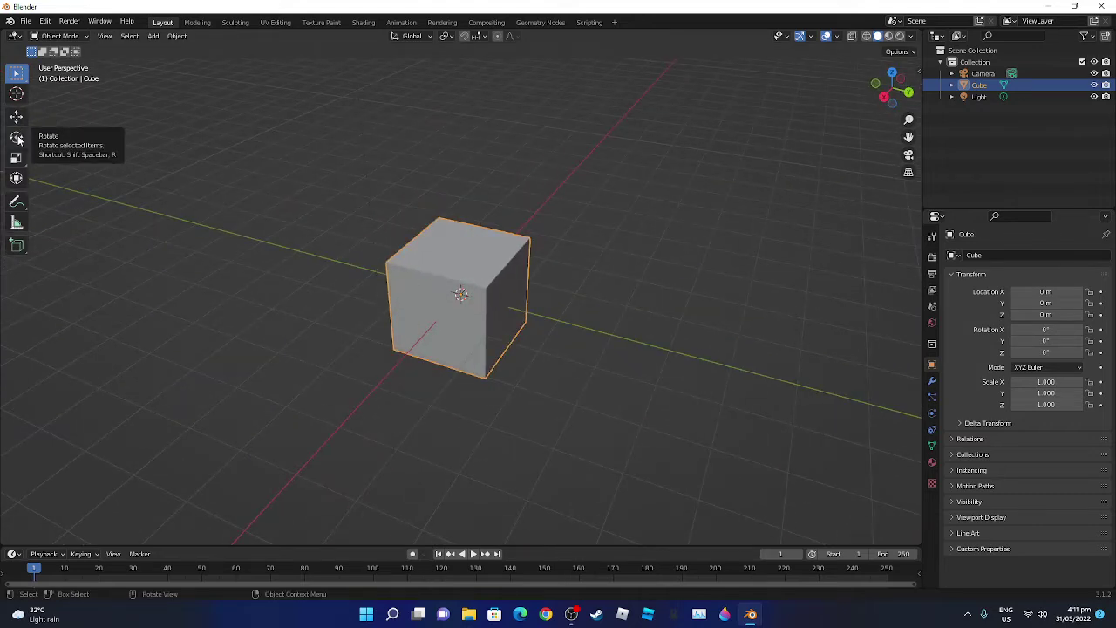
pyautogui.moveTo(575, 274)
pyautogui.mouseDown(button='middle')
pyautogui.moveTo(422, 229)
pyautogui.moveTo(304, 250)
pyautogui.moveTo(452, 252)
pyautogui.mouseUp(button='middle')
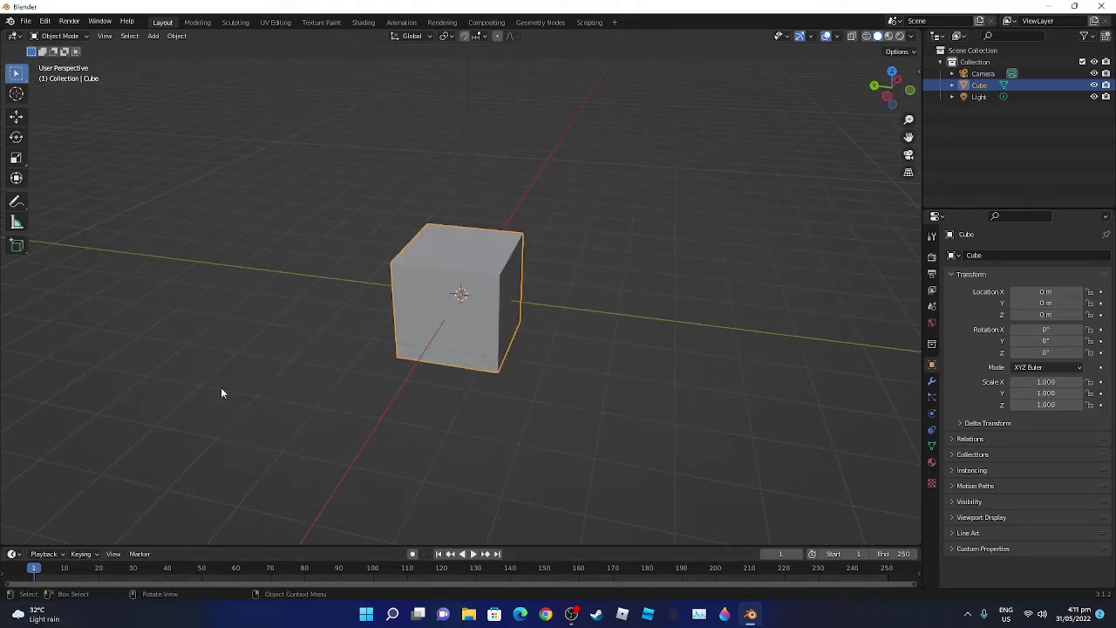
pyautogui.click(238, 301)
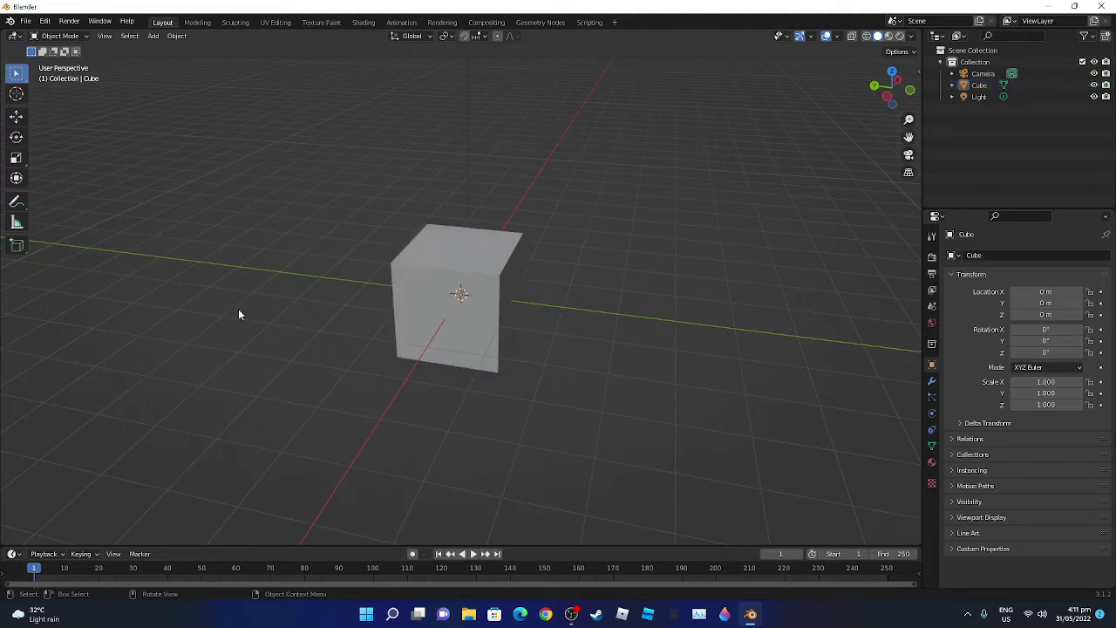
pyautogui.moveTo(541, 184)
pyautogui.mouseDown()
pyautogui.moveTo(118, 498)
pyautogui.moveTo(176, 481)
pyautogui.mouseUp()
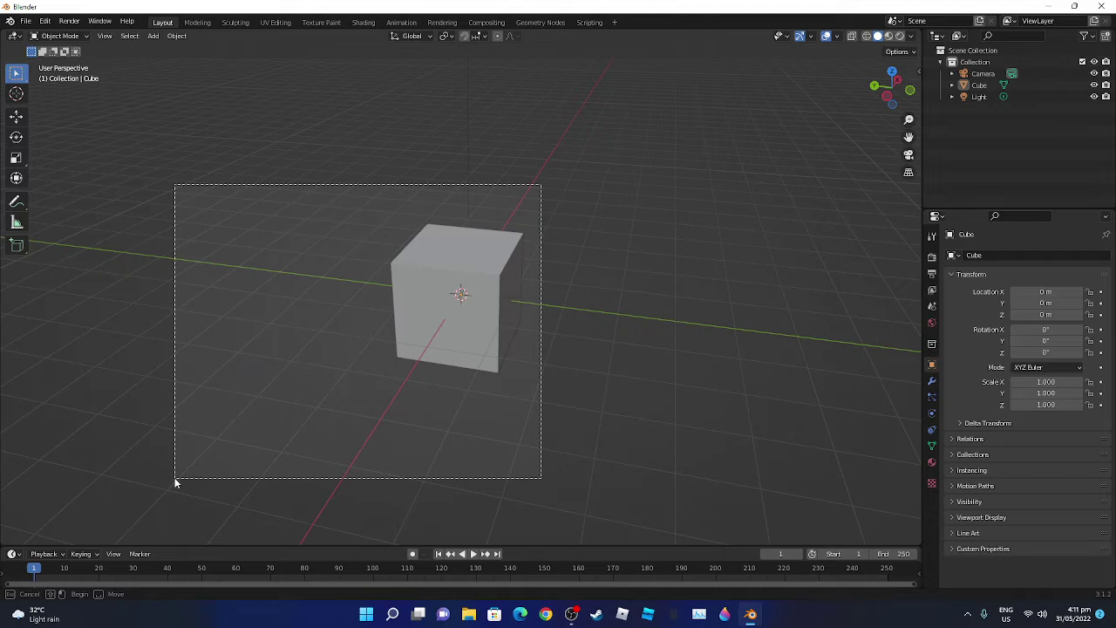
pyautogui.moveTo(175, 482); pyautogui.dragTo(174, 482)
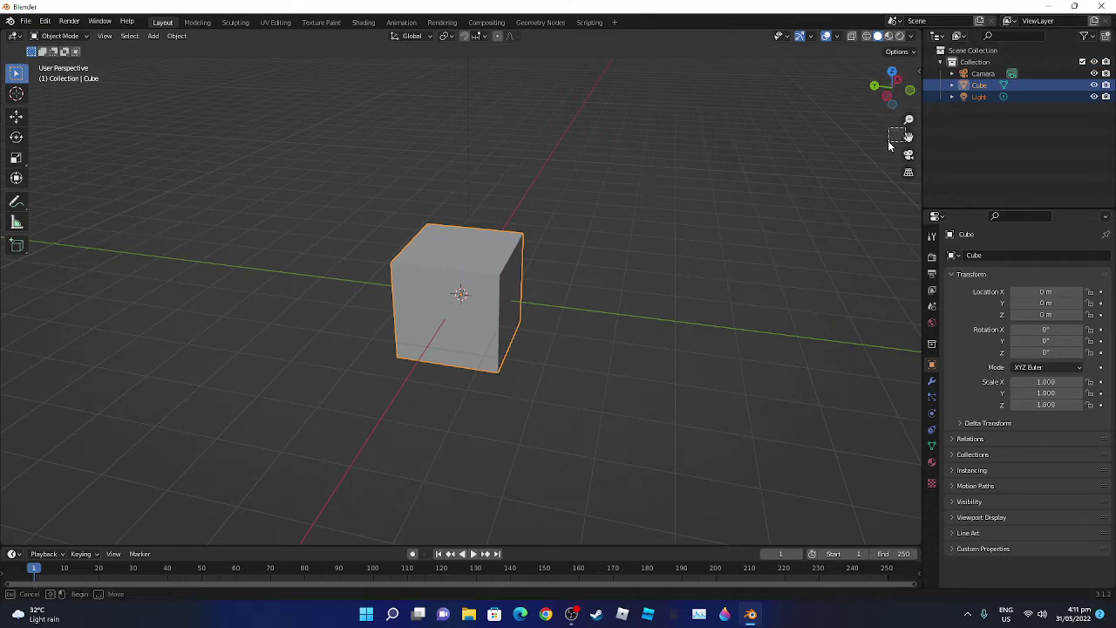
pyautogui.hotkey('alt', 'a')
pyautogui.scroll(-4, 728, 165)
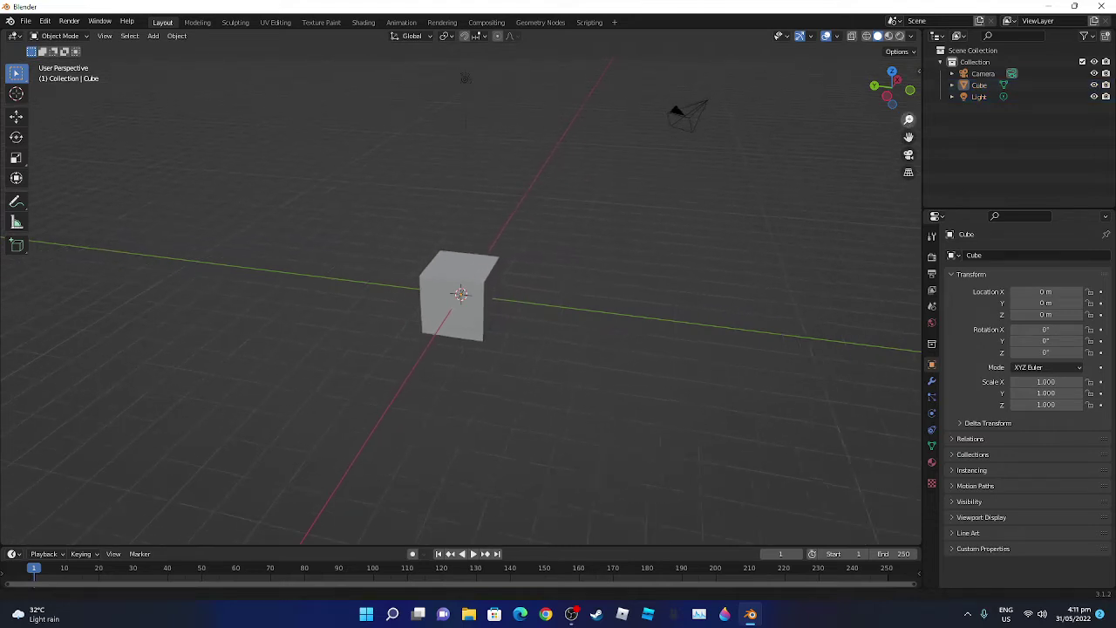
pyautogui.scroll(1, 728, 165)
pyautogui.scroll(-5, 398, 250)
pyautogui.scroll(5, 398, 250)
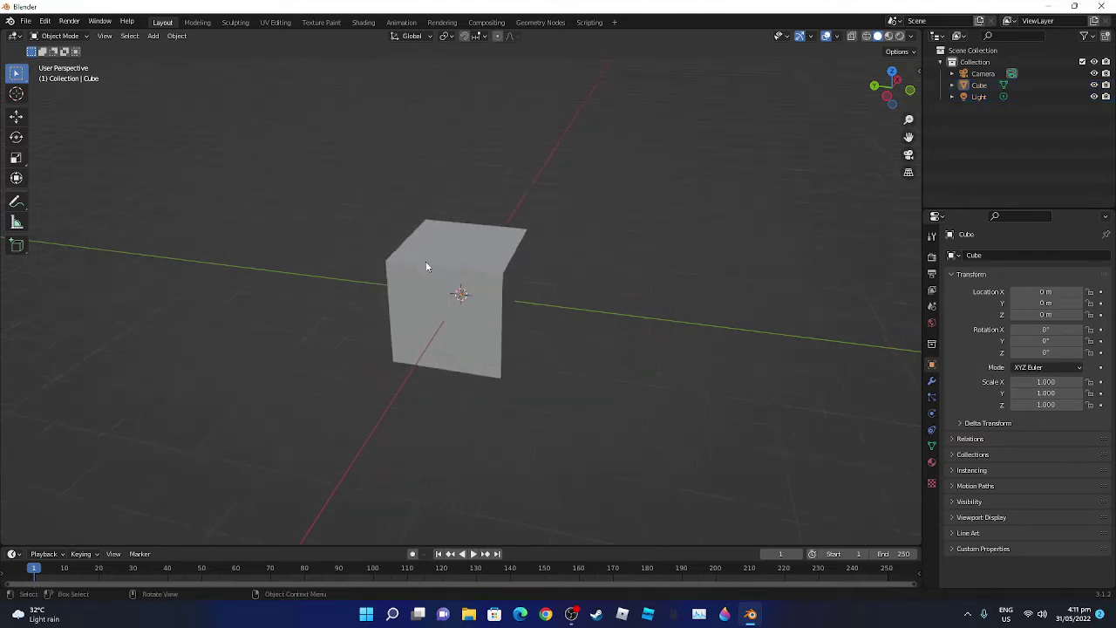
pyautogui.scroll(3, 566, 270)
pyautogui.moveTo(566, 270)
pyautogui.mouseDown(button='middle')
pyautogui.moveTo(411, 269)
pyautogui.moveTo(552, 291)
pyautogui.moveTo(656, 358)
pyautogui.moveTo(778, 313)
pyautogui.mouseUp(button='middle')
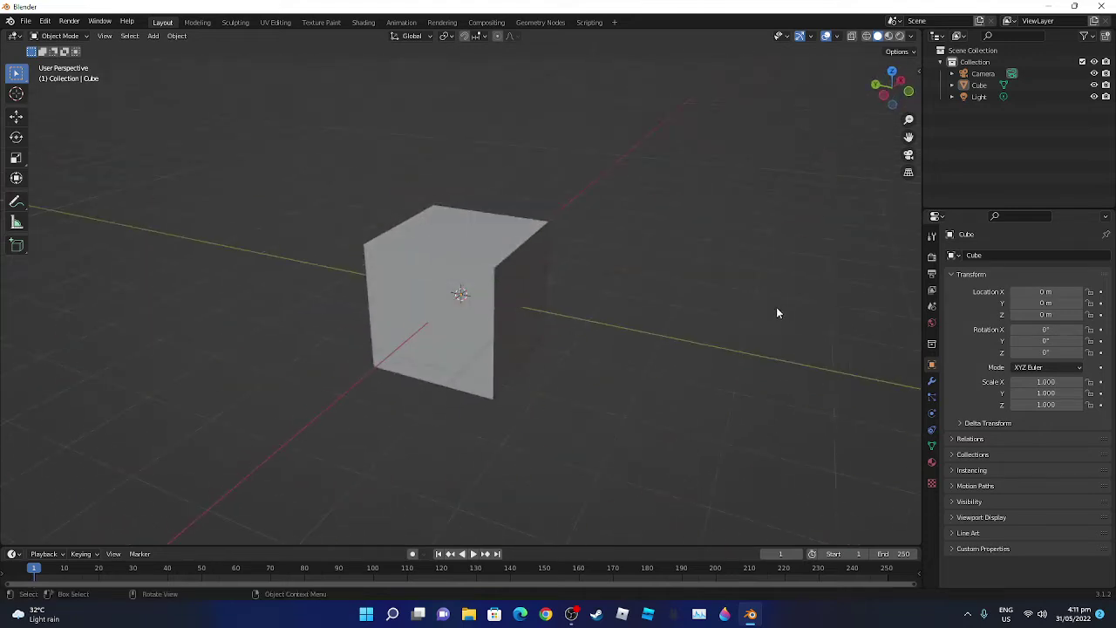
pyautogui.scroll(2, 731, 330)
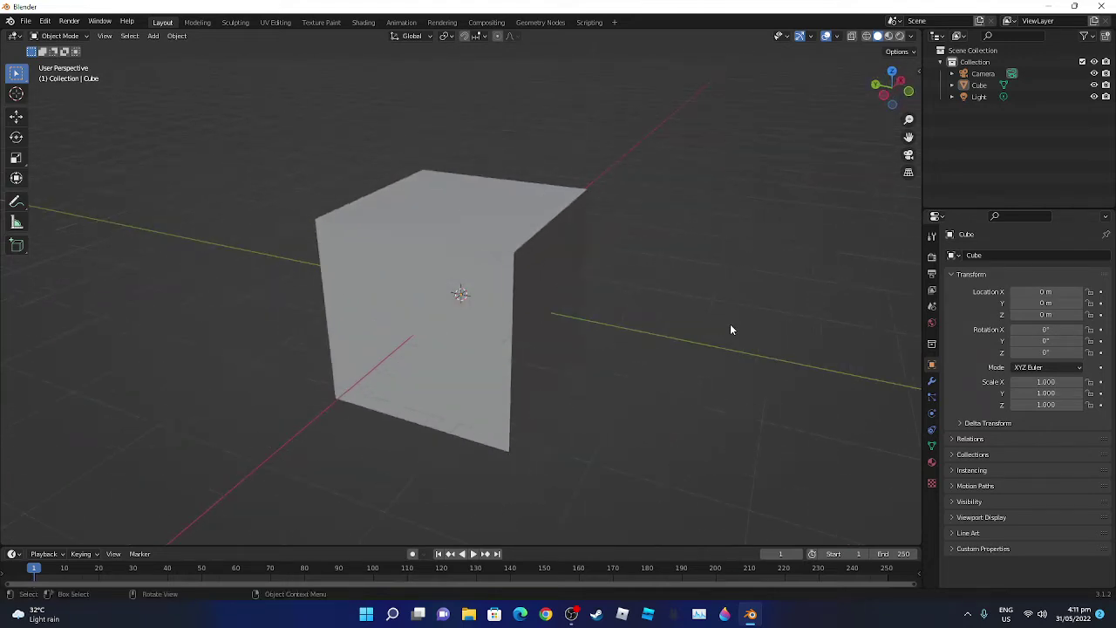
pyautogui.scroll(2, 731, 329)
pyautogui.scroll(-1, 662, 341)
pyautogui.click(463, 311)
pyautogui.scroll(-3, 523, 314)
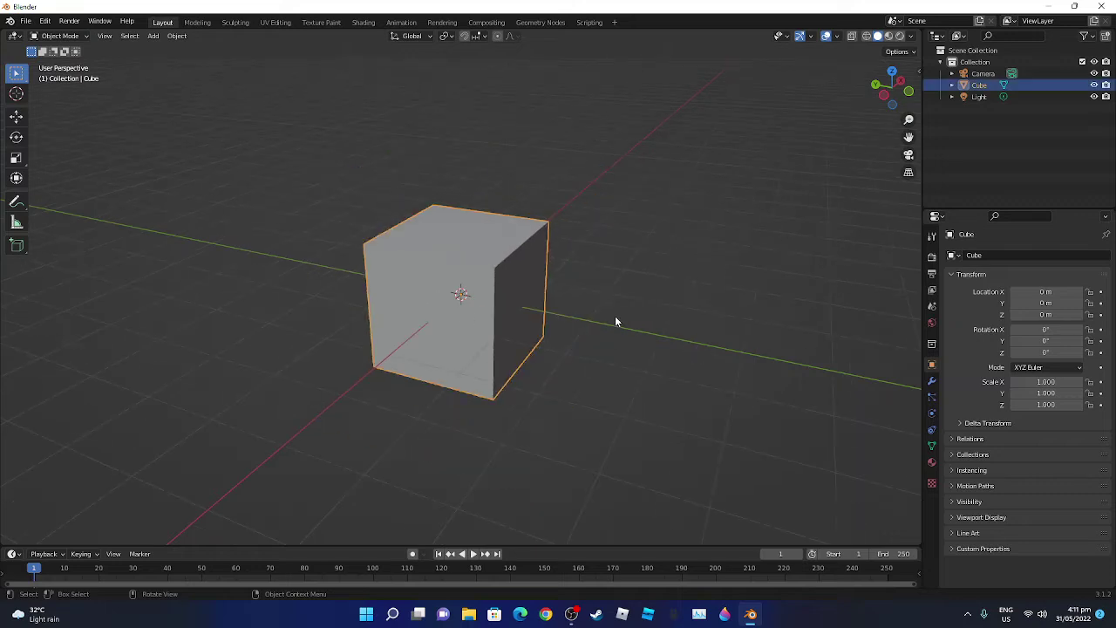
pyautogui.click(722, 248)
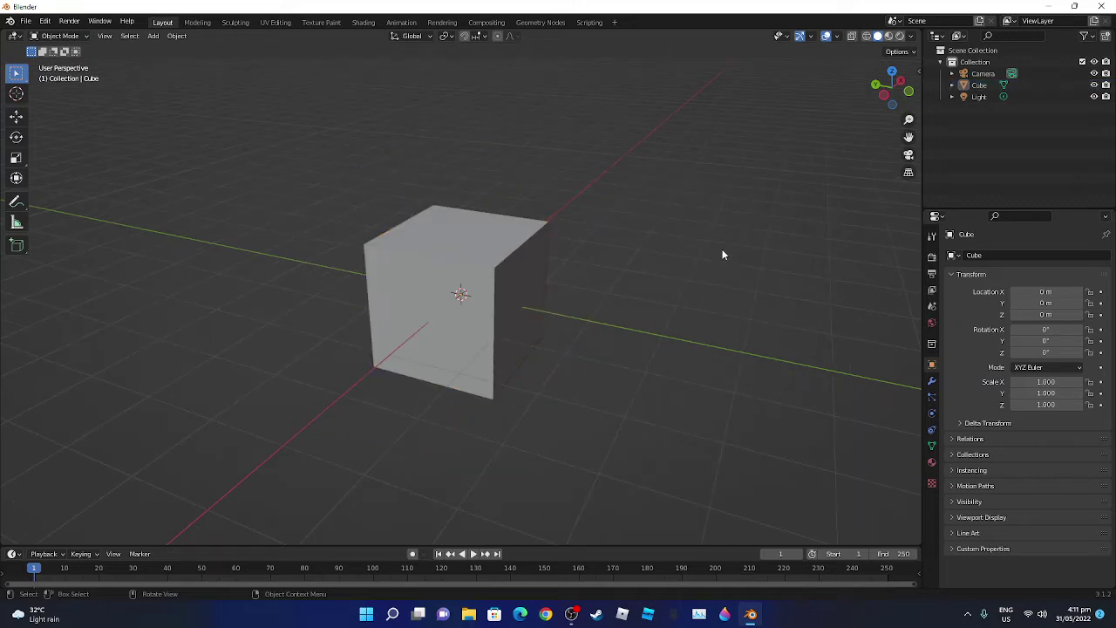
# Render an image of the default cube scene with Render > Render Image.
pyautogui.click(33, 24)
pyautogui.click(2, 301)
pyautogui.click(66, 24)
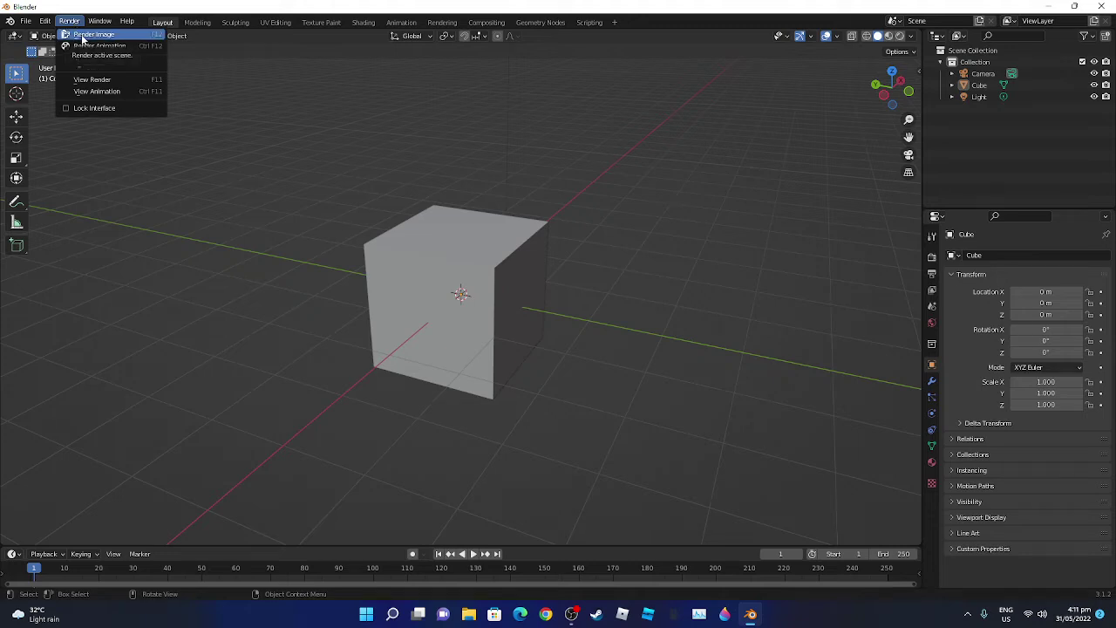
pyautogui.click(148, 34)
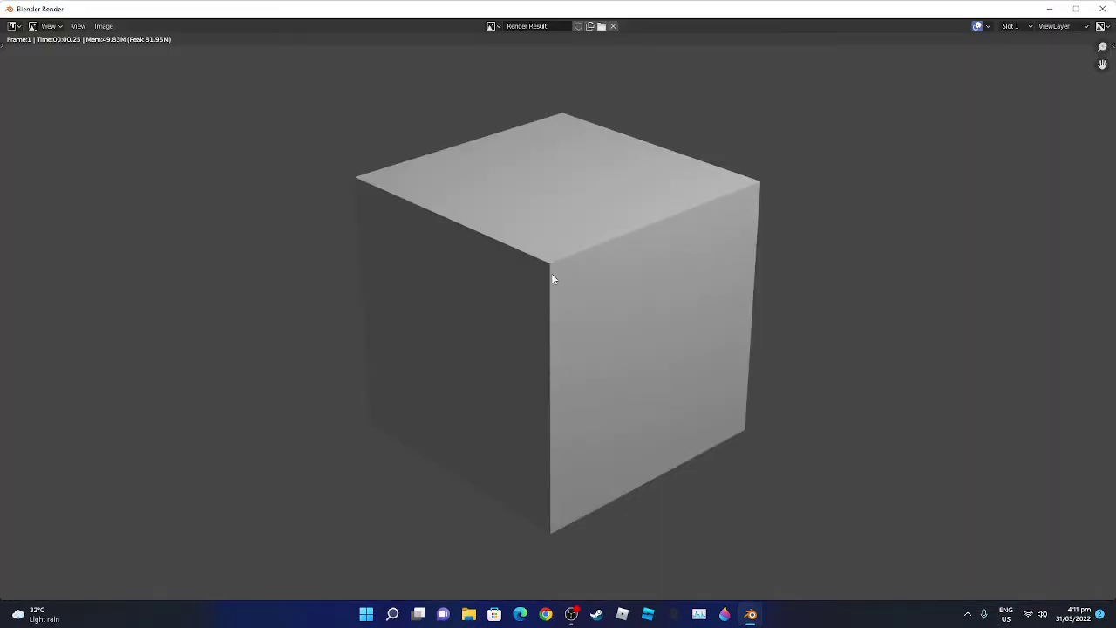
# Zoom in and out on the rendered cube image in the Blender Render window.
pyautogui.scroll(-5, 624, 275)
pyautogui.scroll(6, 601, 281)
pyautogui.scroll(4, 580, 307)
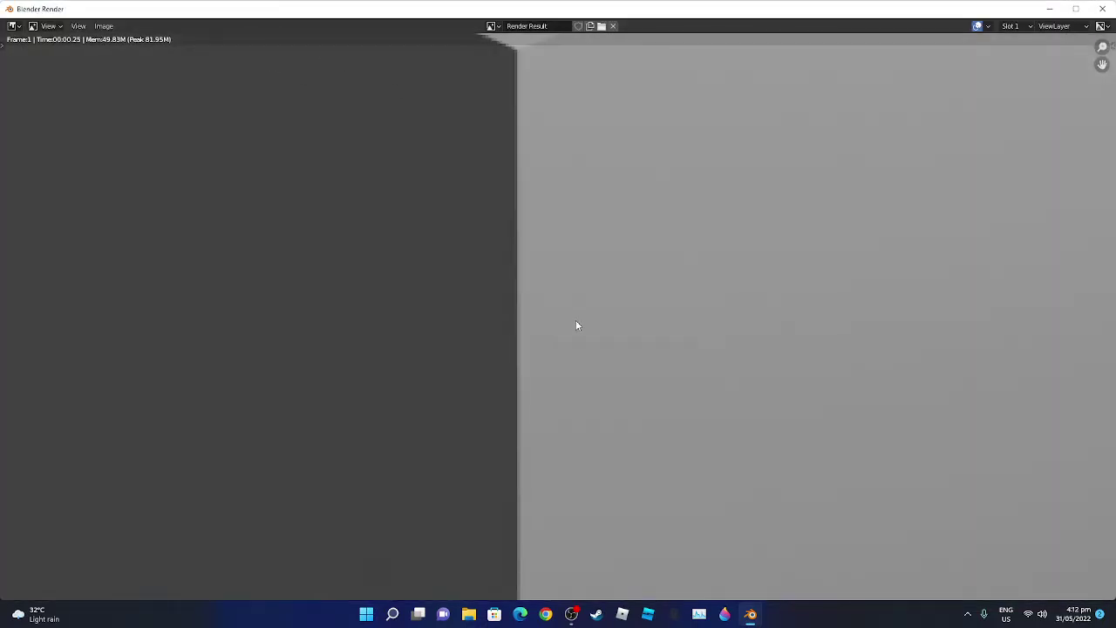
pyautogui.scroll(-5, 576, 322)
pyautogui.scroll(-5, 575, 323)
pyautogui.scroll(4, 567, 301)
pyautogui.scroll(1, 566, 306)
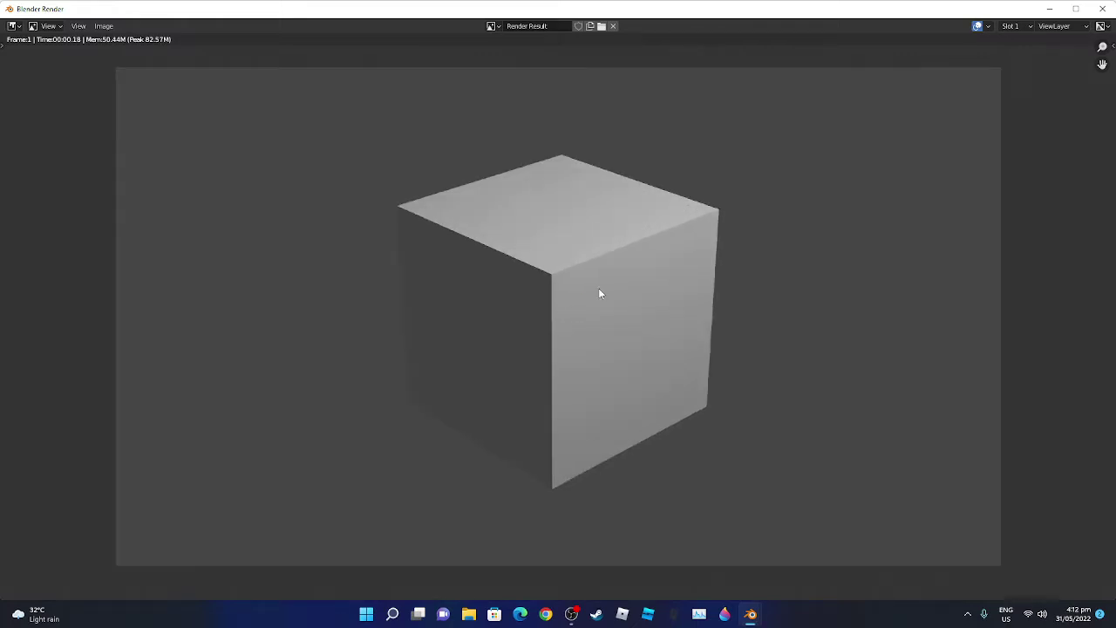
pyautogui.click(1108, 8)
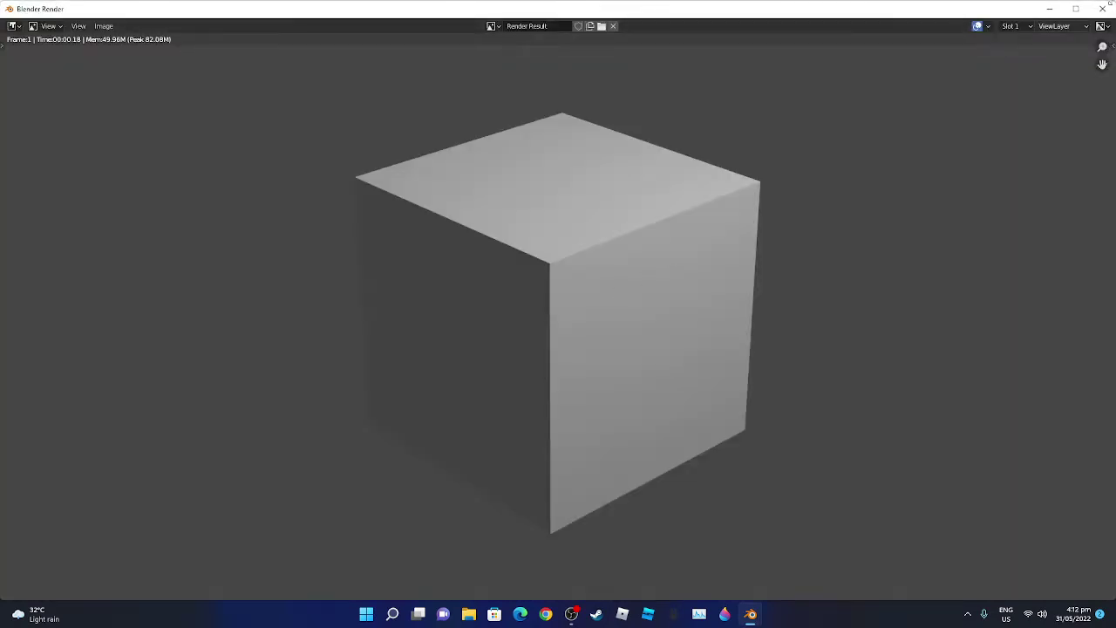
# Close the render window, box-select the cube, and start a new file from the Sculpting template.
pyautogui.click(1104, 8)
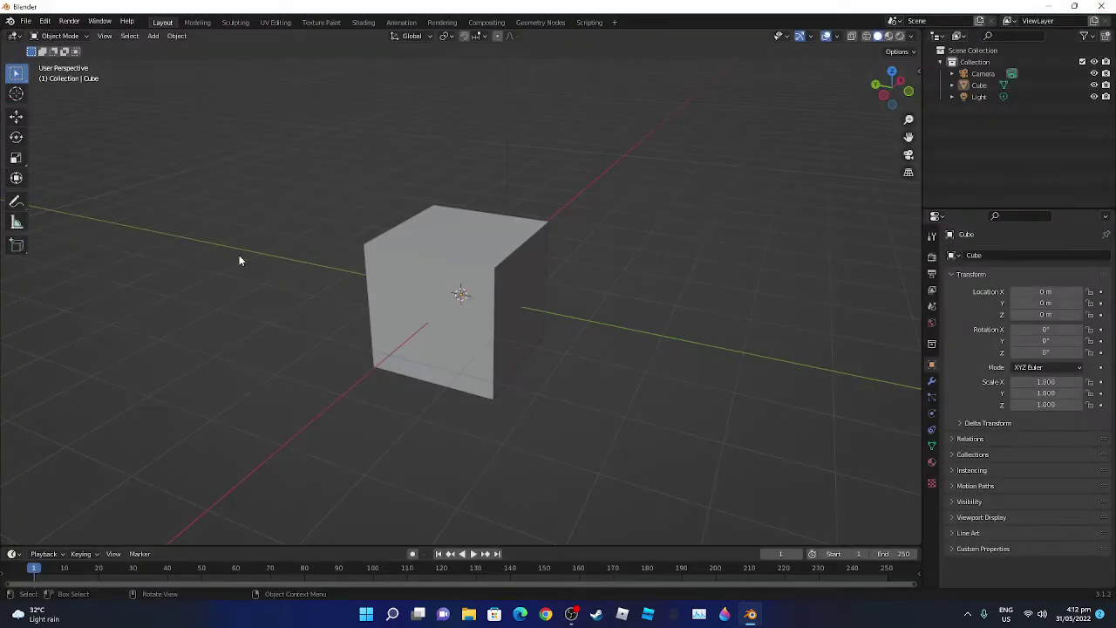
pyautogui.moveTo(240, 260)
pyautogui.mouseDown(button='middle')
pyautogui.moveTo(212, 289)
pyautogui.moveTo(304, 267)
pyautogui.mouseUp(button='middle')
pyautogui.scroll(5, 410, 288)
pyautogui.scroll(-5, 537, 321)
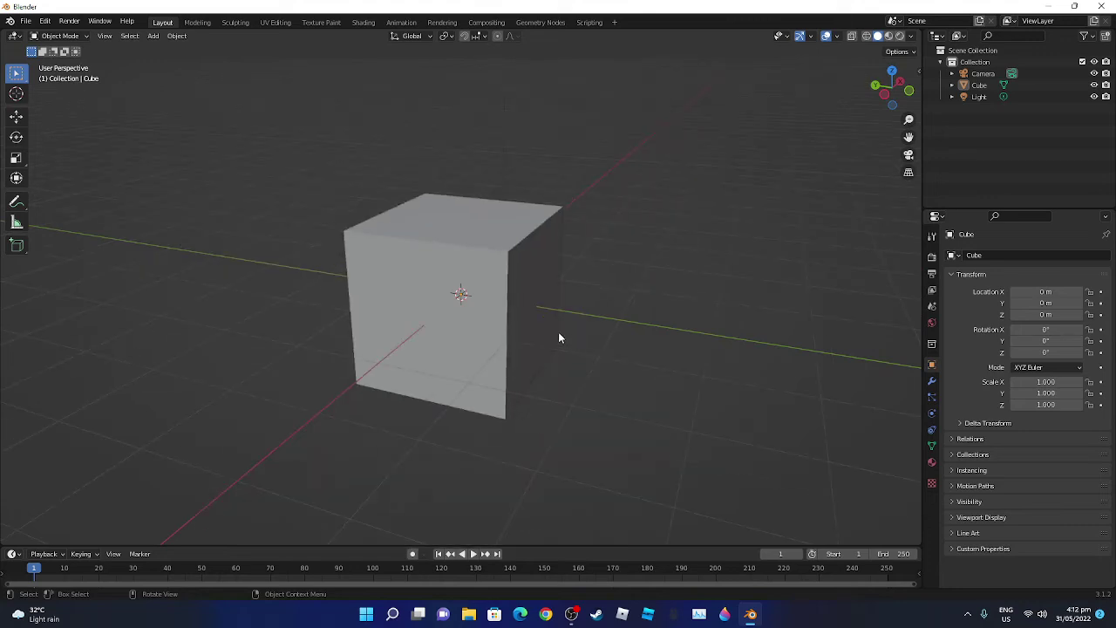
pyautogui.moveTo(560, 337)
pyautogui.mouseDown(button='middle')
pyautogui.moveTo(443, 324)
pyautogui.moveTo(236, 331)
pyautogui.moveTo(276, 323)
pyautogui.mouseUp(button='middle')
pyautogui.moveTo(450, 183)
pyautogui.mouseDown()
pyautogui.moveTo(355, 351)
pyautogui.moveTo(726, 364)
pyautogui.mouseUp()
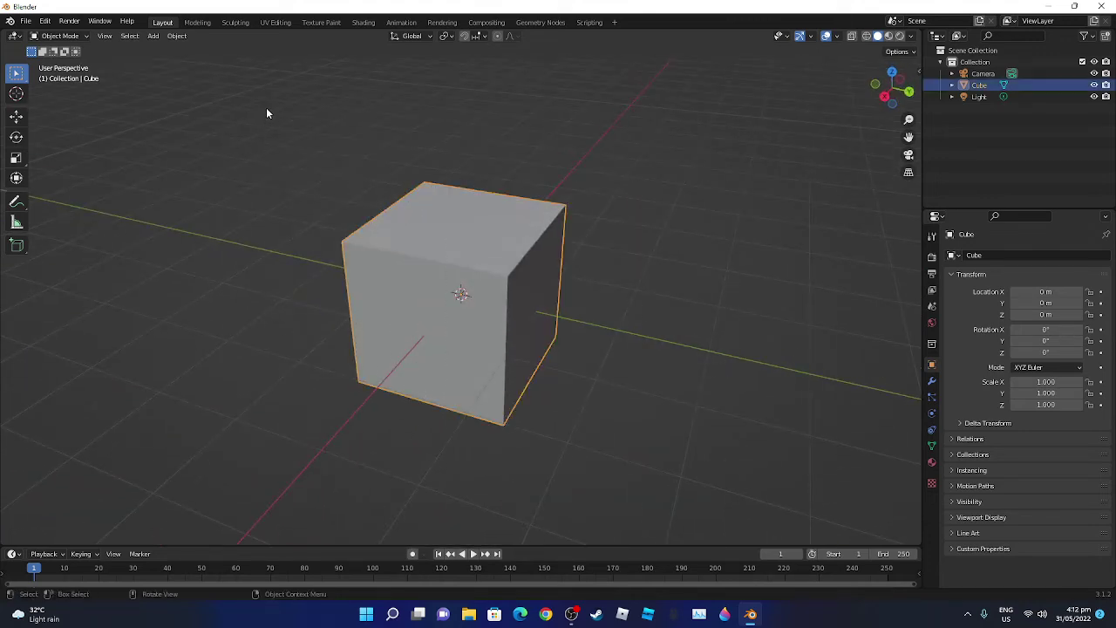
pyautogui.click(25, 22)
pyautogui.moveTo(53, 34)
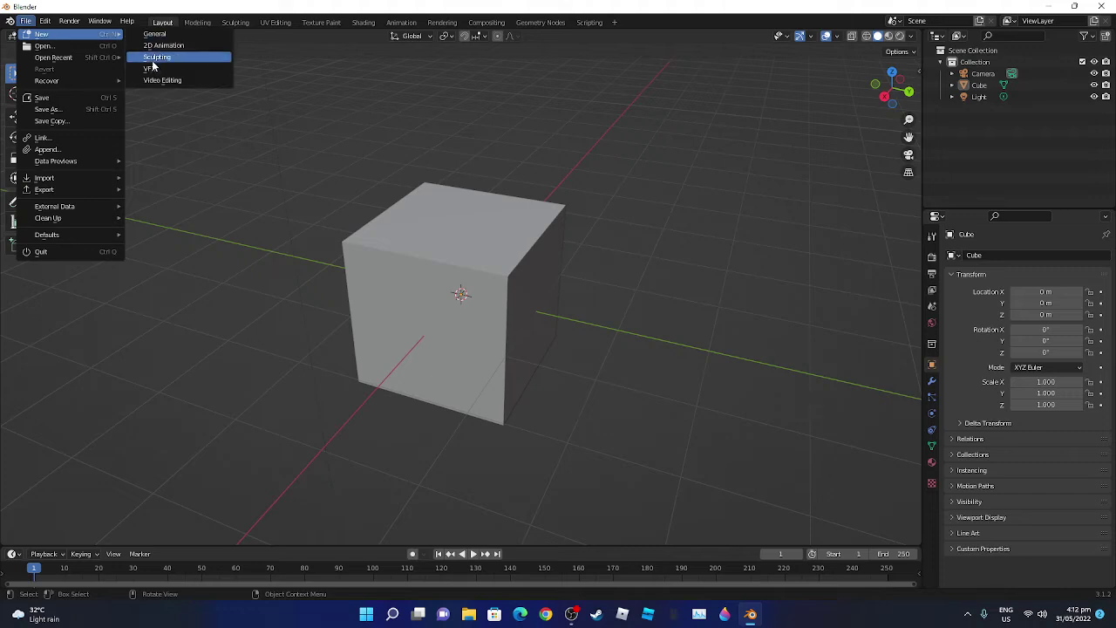
pyautogui.click(152, 60)
# Open the Sculpting file without saving and smear a dent into a streak with the Thumb brush.
pyautogui.click(575, 328)
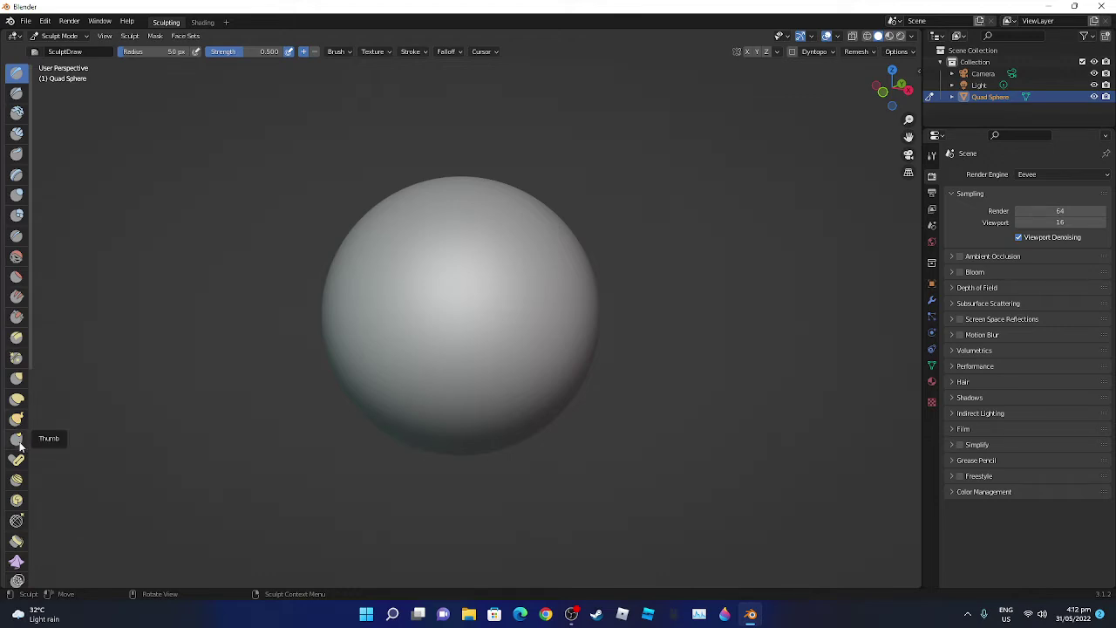
pyautogui.click(16, 439)
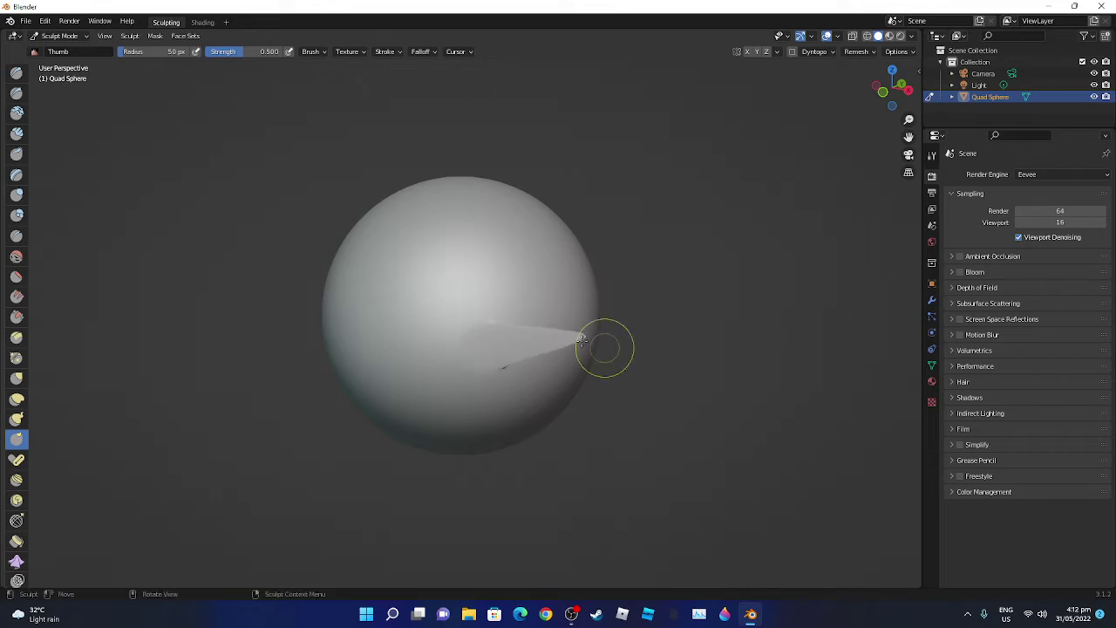
pyautogui.moveTo(606, 344)
pyautogui.mouseDown(button='middle')
pyautogui.moveTo(520, 301)
pyautogui.moveTo(535, 317)
pyautogui.mouseUp(button='middle')
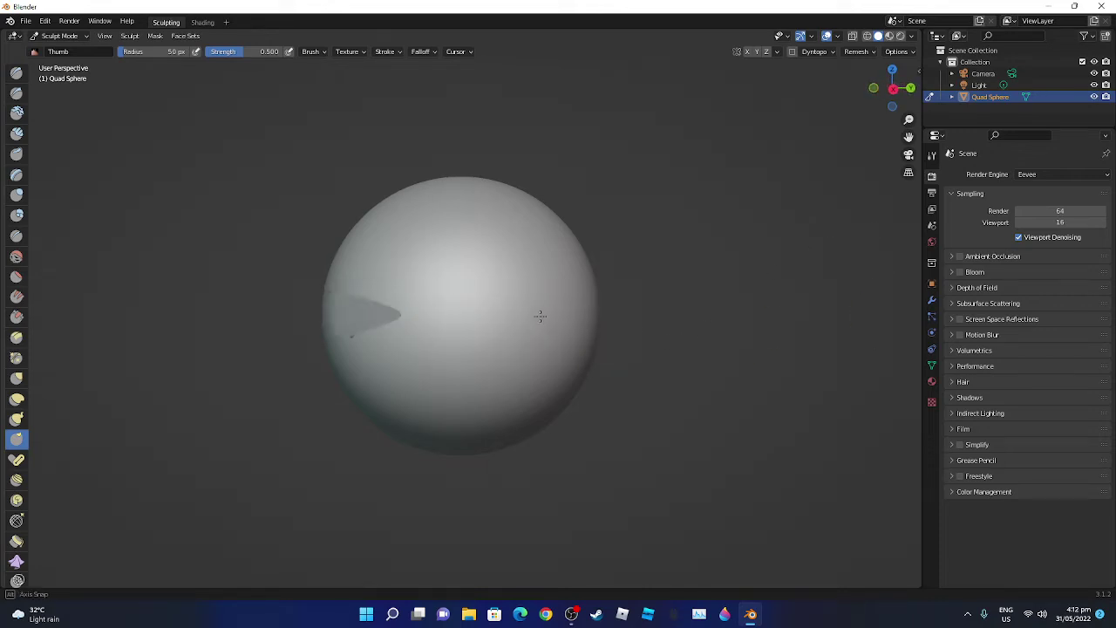
pyautogui.moveTo(535, 317); pyautogui.dragTo(590, 316)
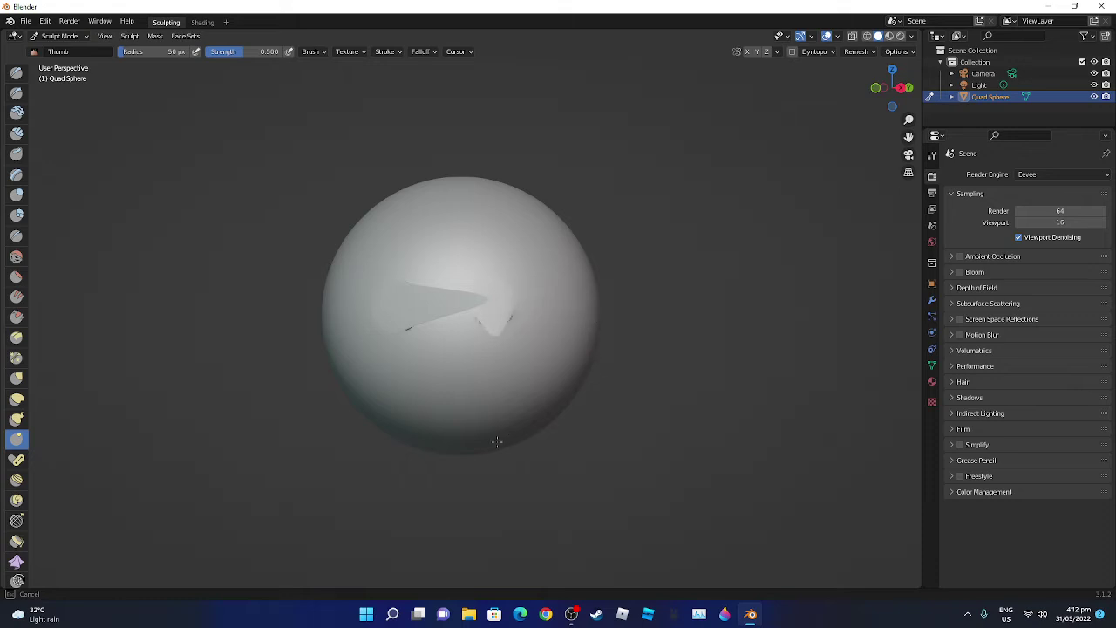
pyautogui.moveTo(497, 442); pyautogui.dragTo(183, 381, button='middle')
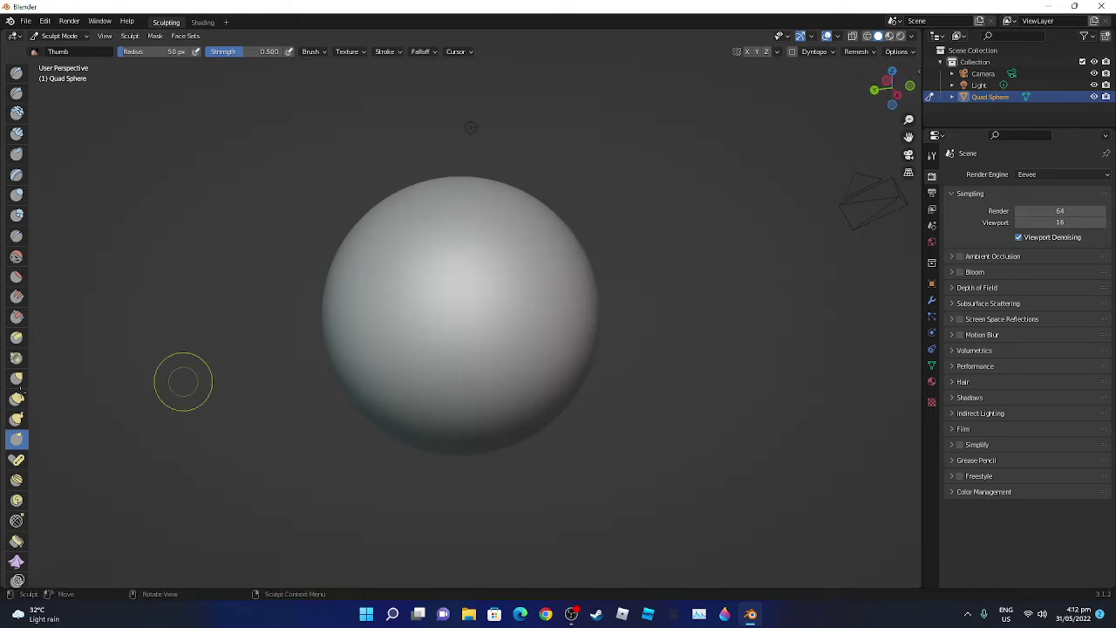
# Push a deep dent with the Pose brush and wrinkle the upper sphere with the Cloth brush.
pyautogui.click(17, 460)
pyautogui.moveTo(494, 243)
pyautogui.mouseDown()
pyautogui.moveTo(406, 378)
pyautogui.moveTo(482, 187)
pyautogui.moveTo(549, 244)
pyautogui.moveTo(403, 257)
pyautogui.moveTo(498, 357)
pyautogui.mouseUp()
pyautogui.moveTo(498, 356); pyautogui.dragTo(83, 487, button='middle')
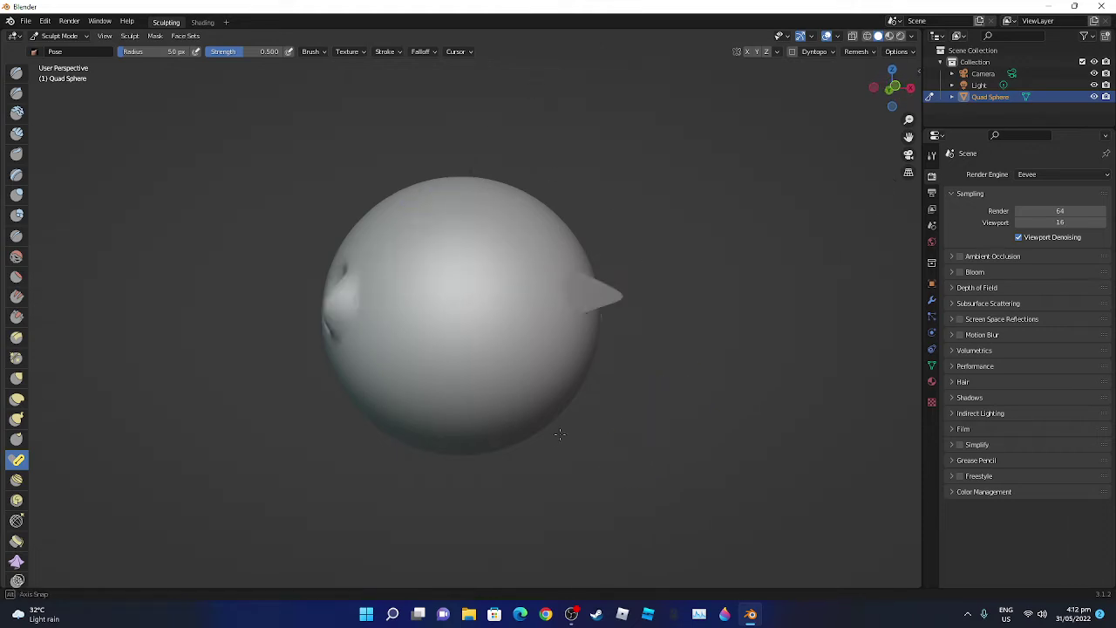
pyautogui.click(16, 563)
pyautogui.moveTo(465, 264)
pyautogui.mouseDown()
pyautogui.moveTo(459, 470)
pyautogui.moveTo(473, 324)
pyautogui.moveTo(503, 317)
pyautogui.moveTo(423, 541)
pyautogui.mouseUp()
pyautogui.moveTo(765, 224)
pyautogui.mouseDown(button='middle')
pyautogui.moveTo(651, 200)
pyautogui.moveTo(521, 304)
pyautogui.moveTo(416, 294)
pyautogui.mouseUp(button='middle')
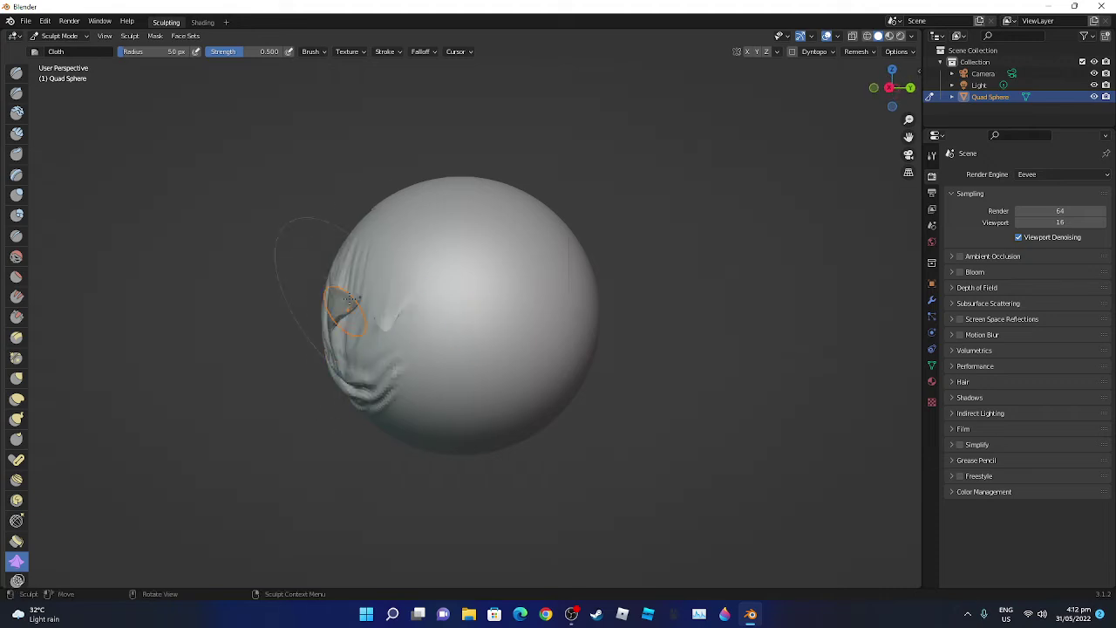
# Spread cloth wrinkles across the sphere and twist them with the Rotate brush.
pyautogui.moveTo(397, 279)
pyautogui.mouseDown()
pyautogui.moveTo(456, 324)
pyautogui.moveTo(469, 252)
pyautogui.moveTo(461, 319)
pyautogui.mouseUp()
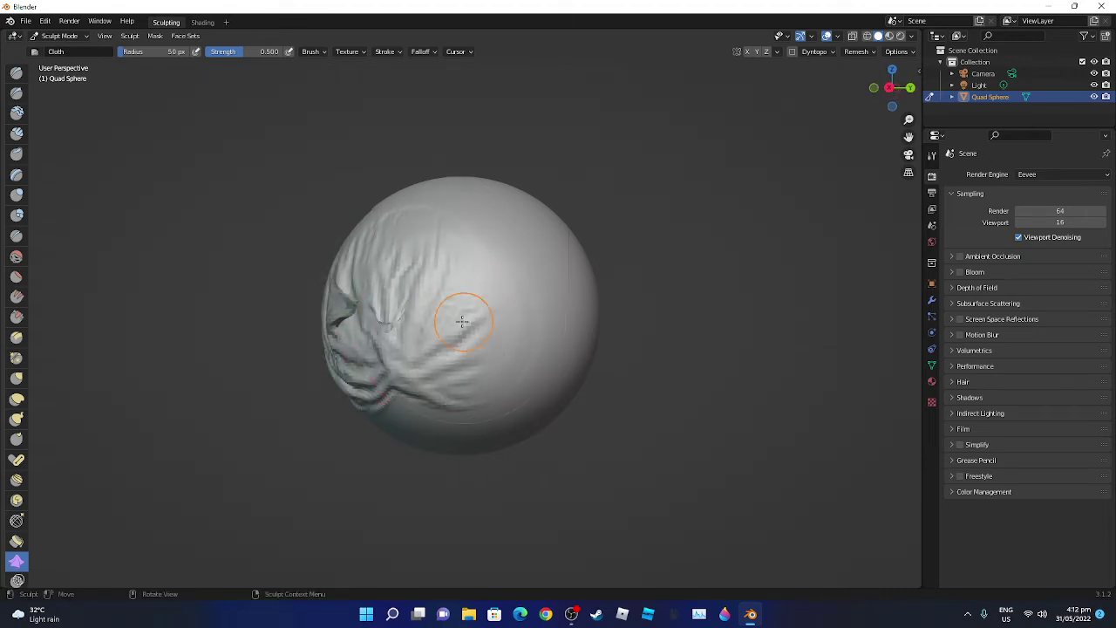
pyautogui.moveTo(461, 319); pyautogui.dragTo(668, 369, button='middle')
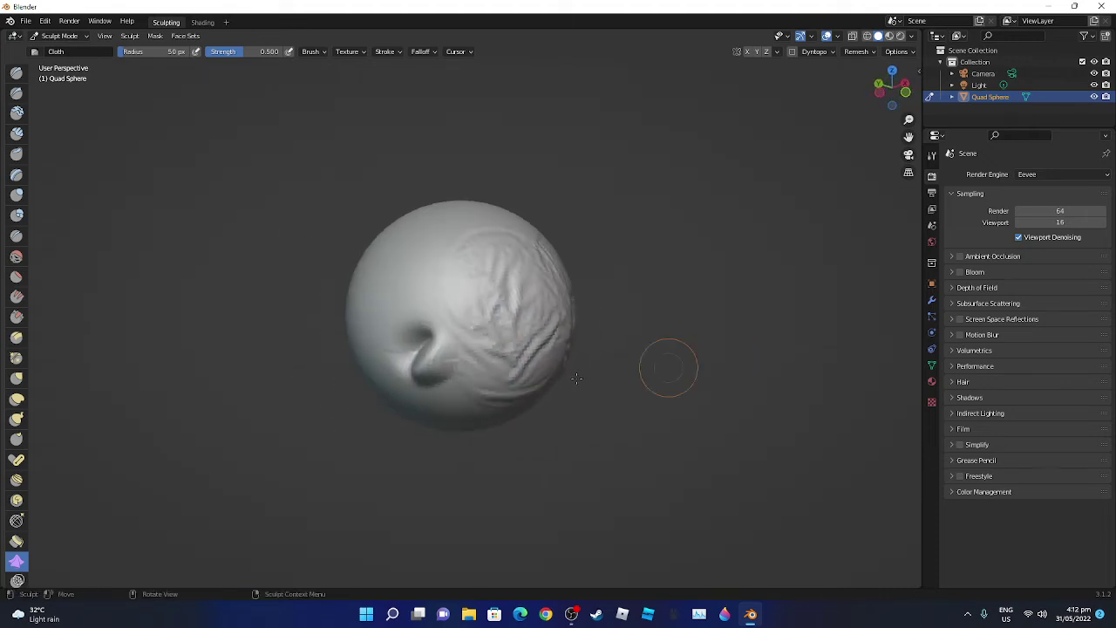
pyautogui.click(27, 497)
pyautogui.moveTo(393, 272); pyautogui.dragTo(395, 269)
pyautogui.moveTo(515, 297)
pyautogui.mouseDown()
pyautogui.moveTo(483, 338)
pyautogui.moveTo(631, 313)
pyautogui.mouseUp()
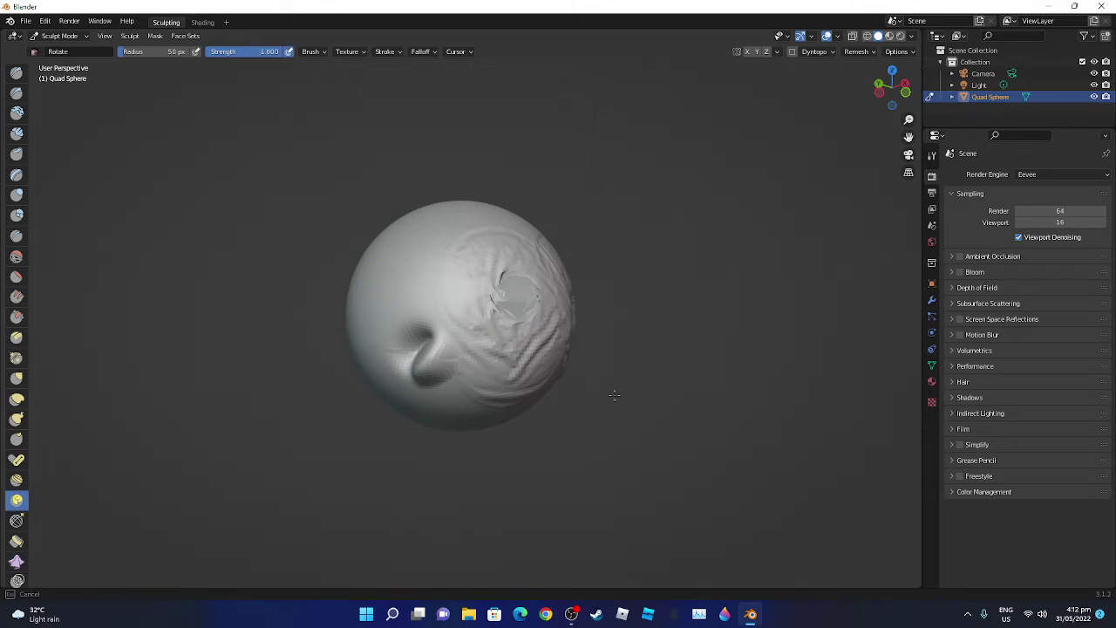
pyautogui.rightClick(875, 358)
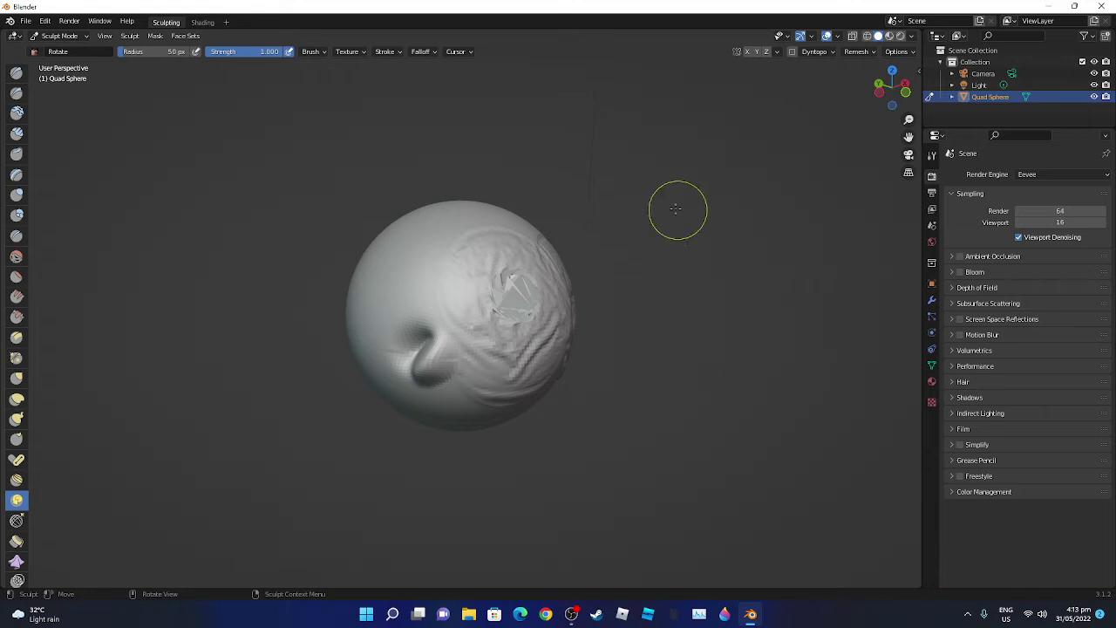
pyautogui.moveTo(678, 209); pyautogui.dragTo(571, 154, button='middle')
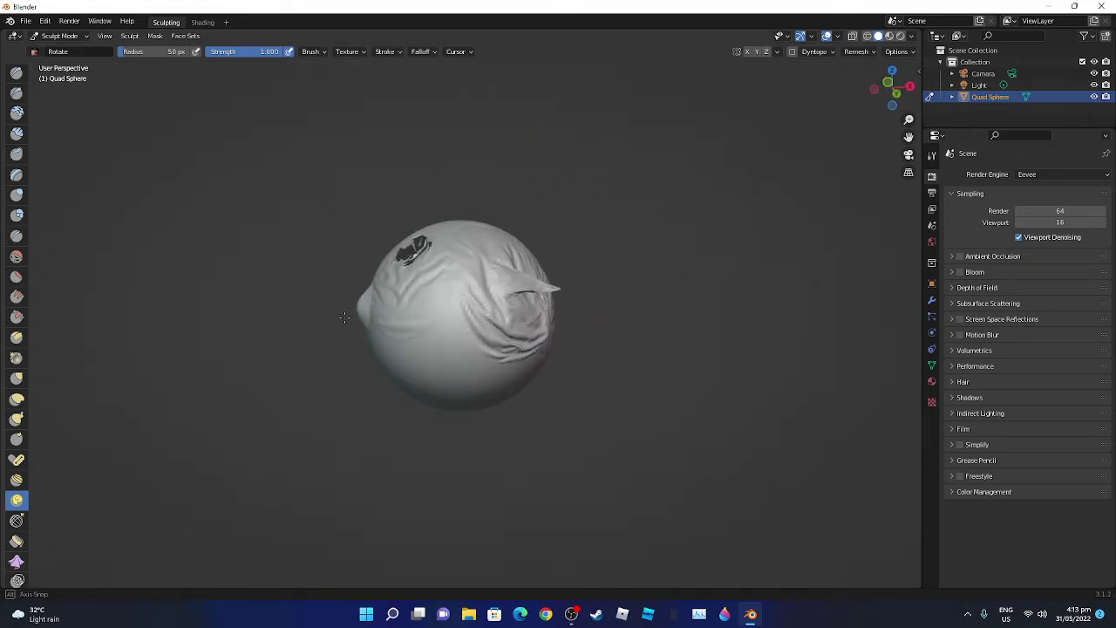
pyautogui.moveTo(534, 322)
pyautogui.mouseDown(button='middle')
pyautogui.moveTo(520, 338)
pyautogui.moveTo(3, 79)
pyautogui.mouseUp(button='middle')
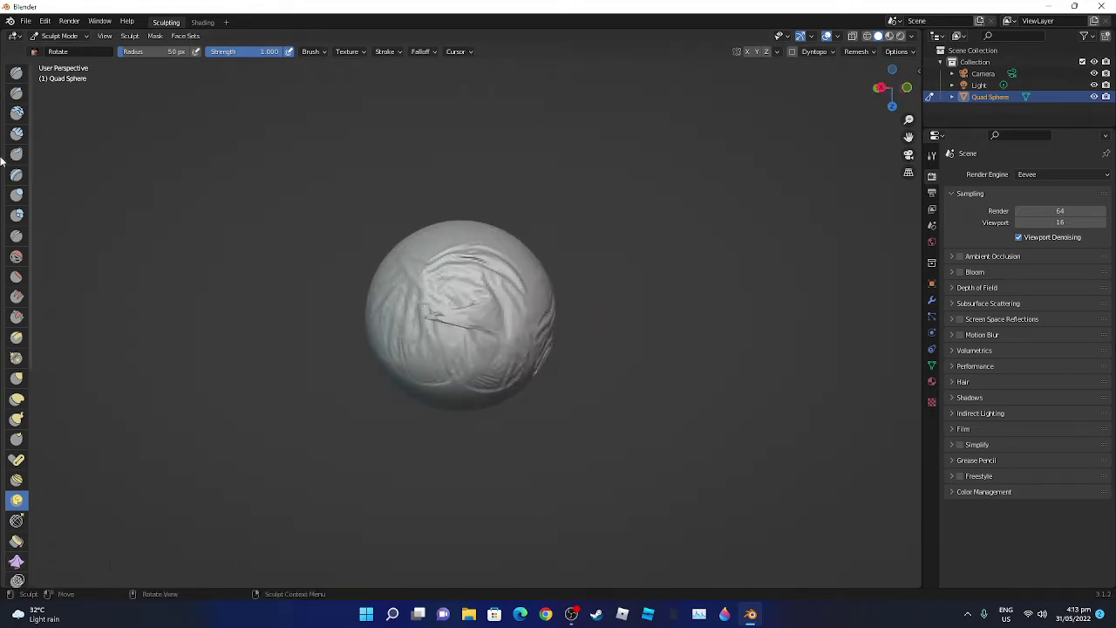
# Pull long pointed spikes and an ear-like bump out of the sphere with Elastic Deform.
pyautogui.click(17, 402)
pyautogui.moveTo(379, 329); pyautogui.dragTo(270, 342)
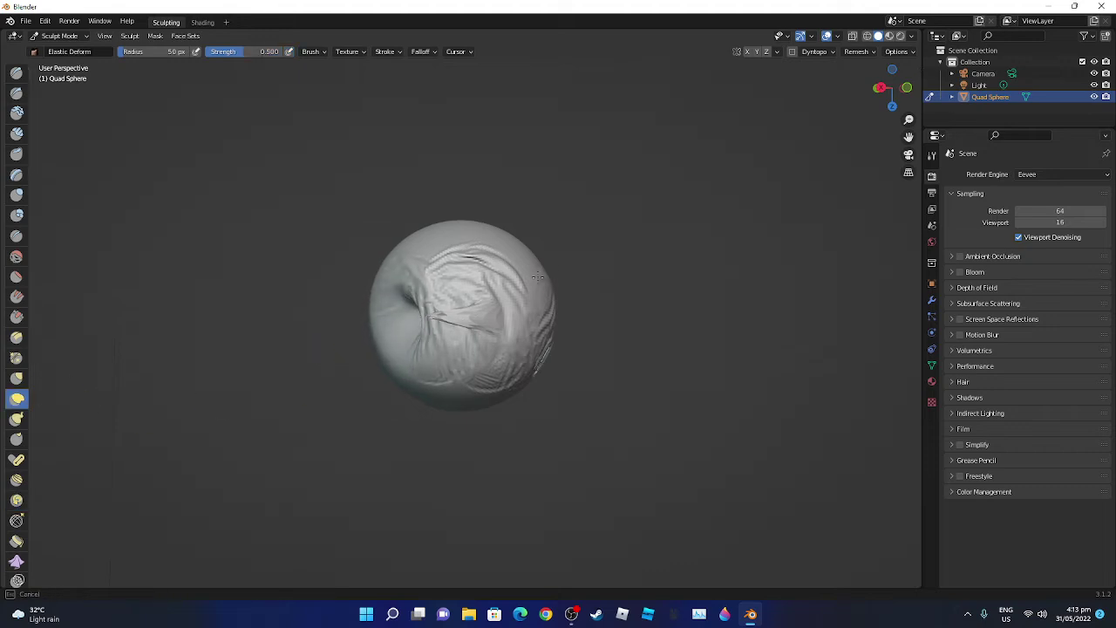
pyautogui.hotkey('ctrl', 'z')
pyautogui.moveTo(535, 361); pyautogui.dragTo(450, 292, button='middle')
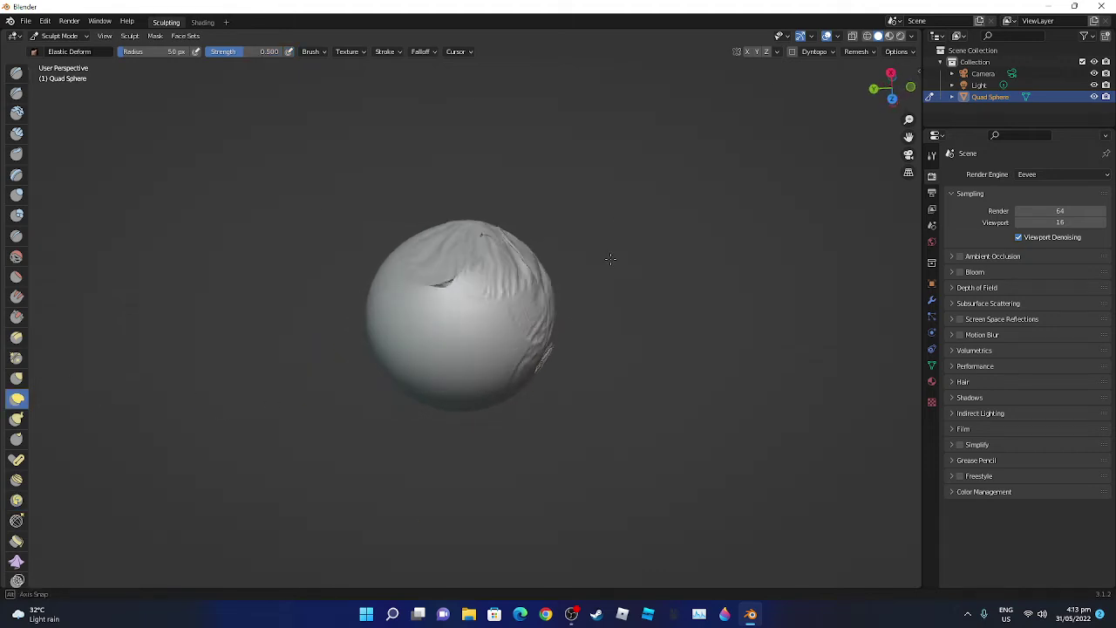
pyautogui.moveTo(375, 296); pyautogui.dragTo(869, 360)
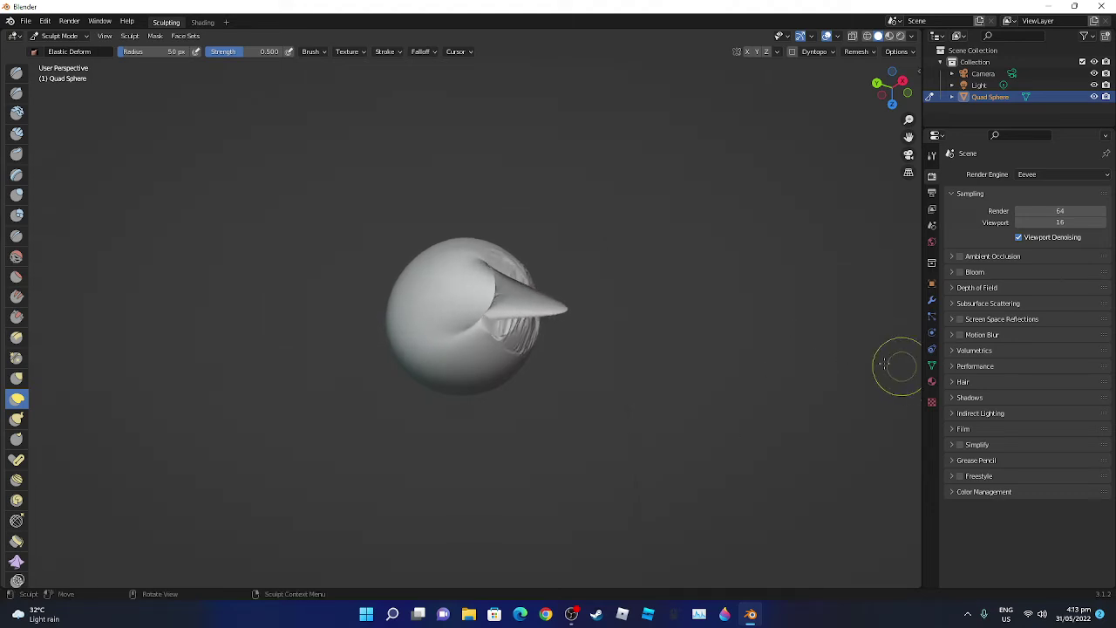
pyautogui.moveTo(716, 378); pyautogui.dragTo(538, 378, button='middle')
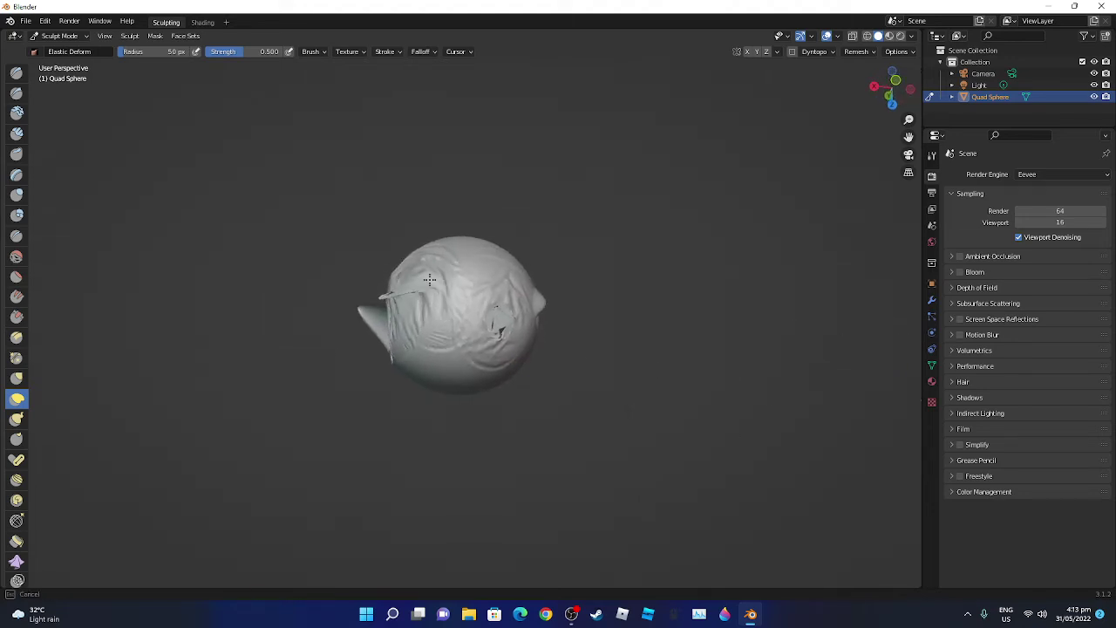
pyautogui.moveTo(408, 303); pyautogui.dragTo(236, 279)
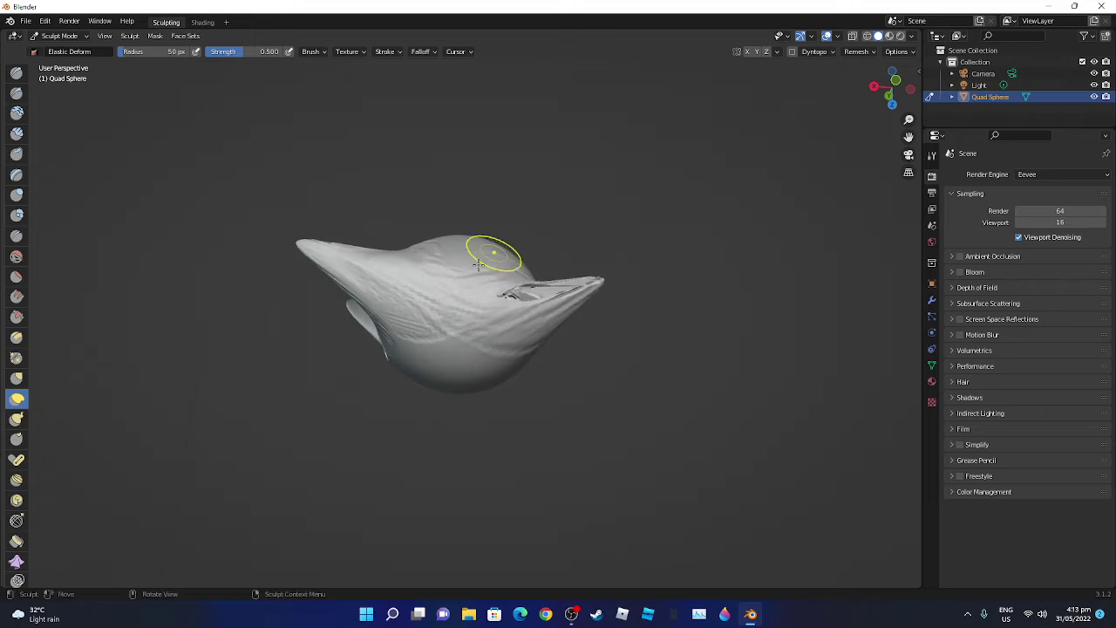
pyautogui.moveTo(498, 249); pyautogui.dragTo(563, 125)
pyautogui.moveTo(564, 125)
pyautogui.mouseDown(button='middle')
pyautogui.moveTo(418, 226)
pyautogui.moveTo(392, 317)
pyautogui.mouseUp(button='middle')
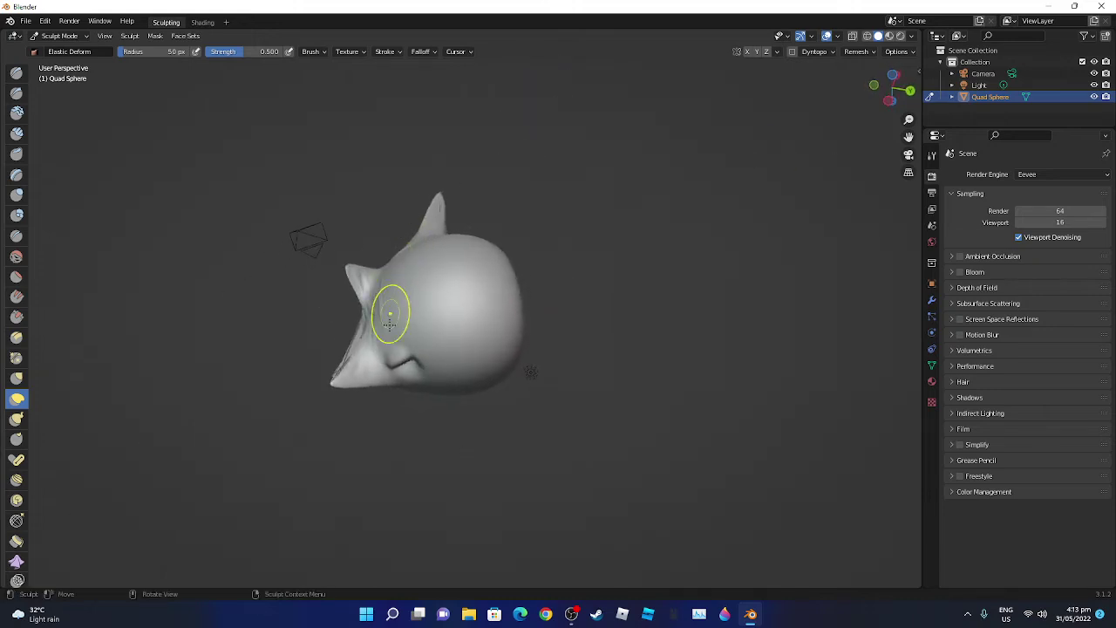
pyautogui.moveTo(462, 275)
pyautogui.mouseDown()
pyautogui.moveTo(606, 151)
pyautogui.moveTo(604, 279)
pyautogui.mouseUp()
# Start a new Video Editing file without saving the sculpt, then browse into ROBLOX > AutoSaves.
pyautogui.click(27, 22)
pyautogui.moveTo(41, 34)
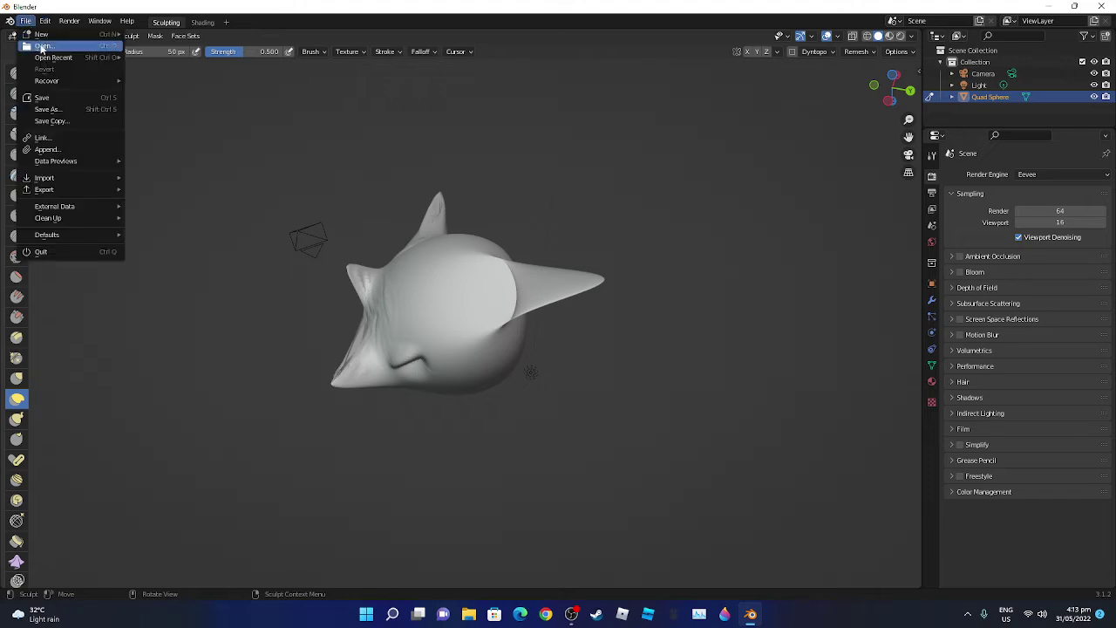
pyautogui.click(157, 80)
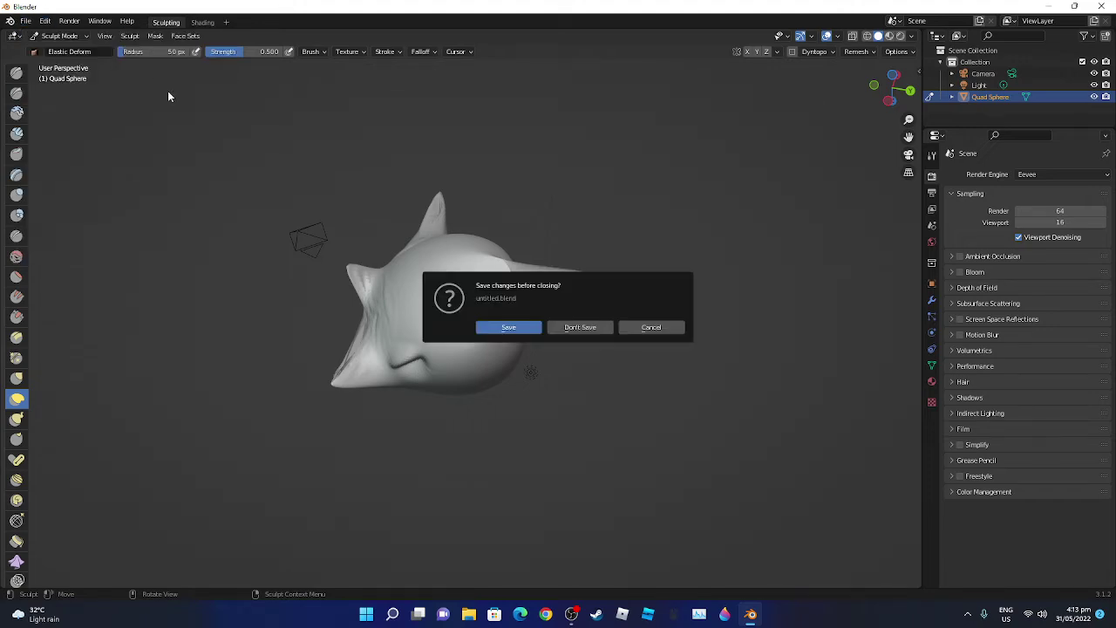
pyautogui.click(580, 325)
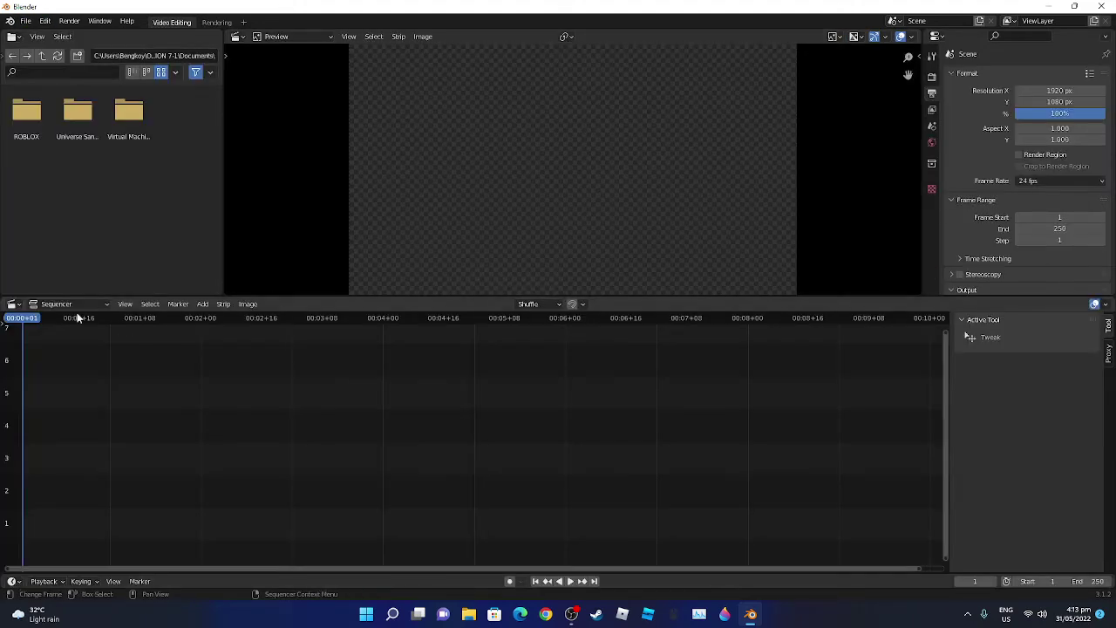
pyautogui.doubleClick(31, 130)
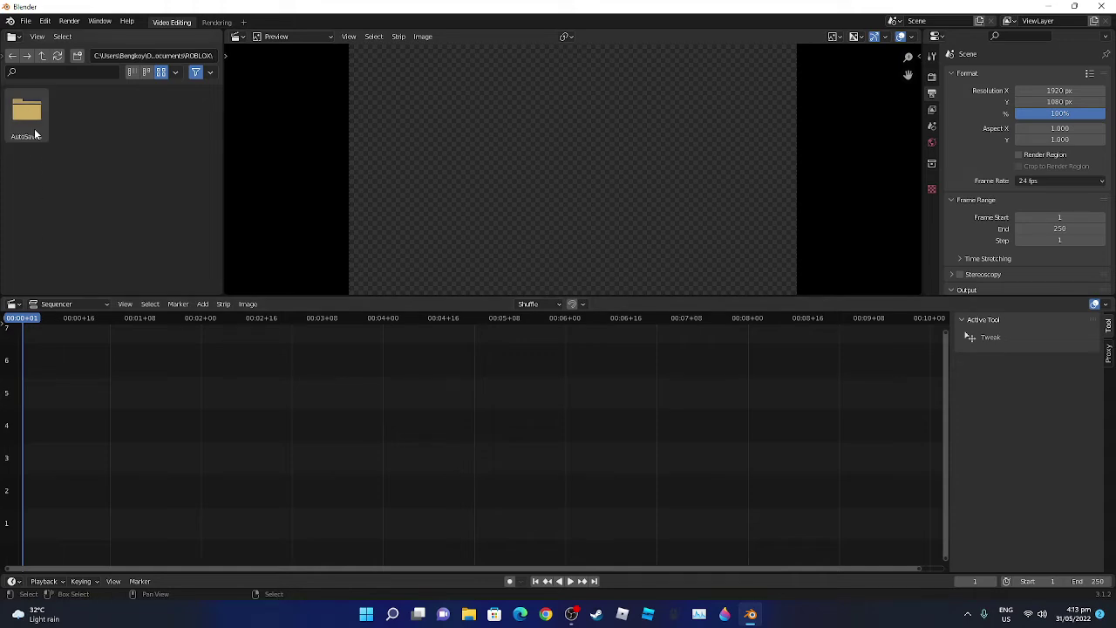
pyautogui.doubleClick(35, 136)
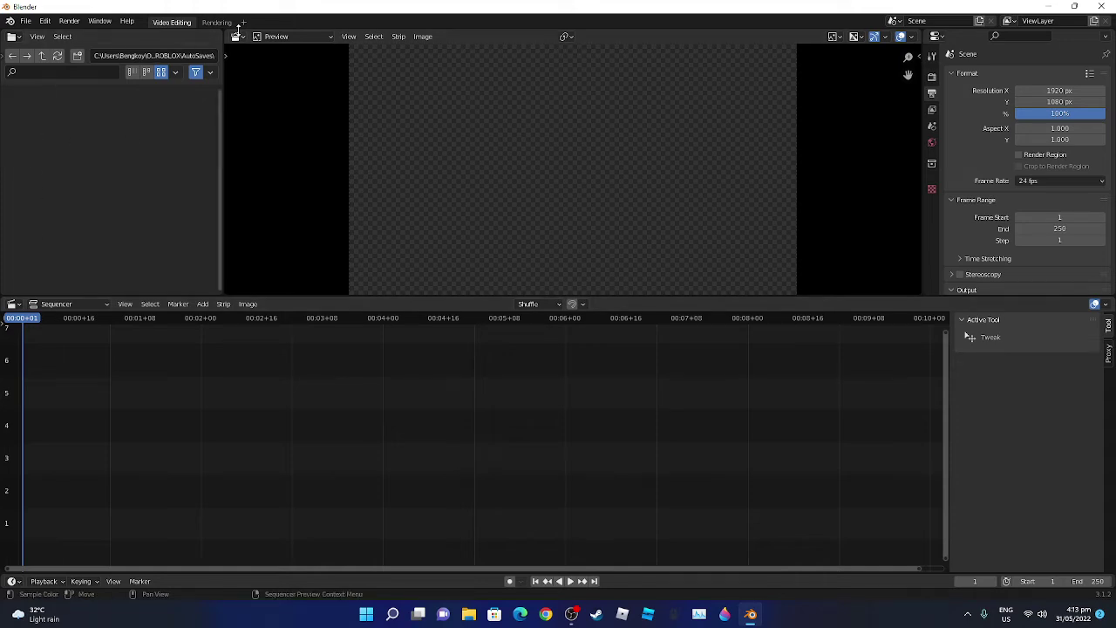
pyautogui.click(24, 22)
pyautogui.moveTo(42, 34)
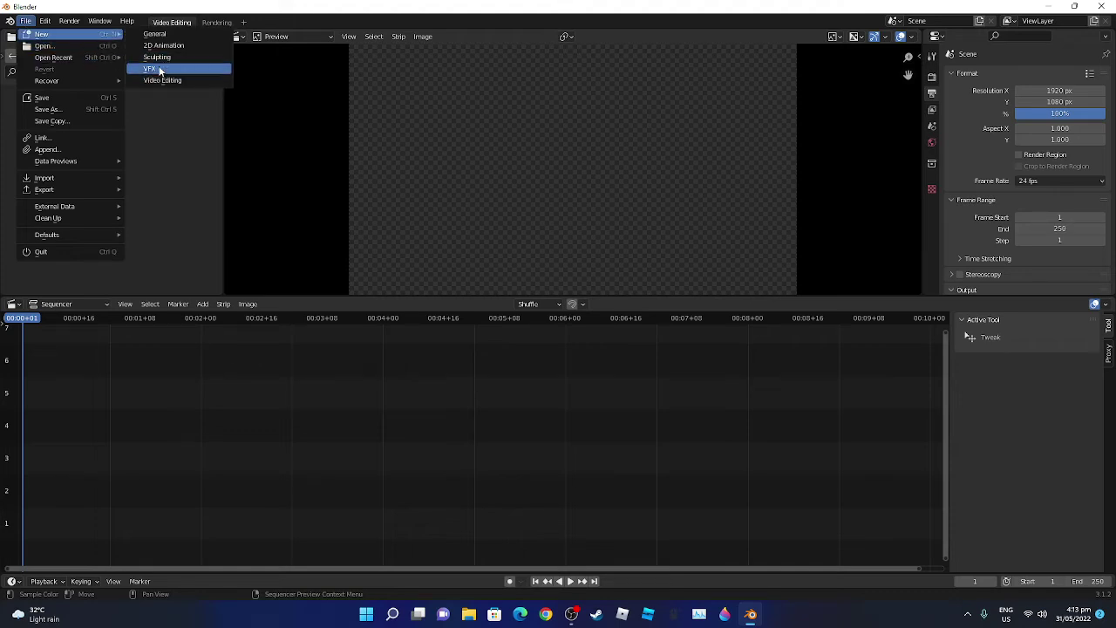
pyautogui.click(161, 69)
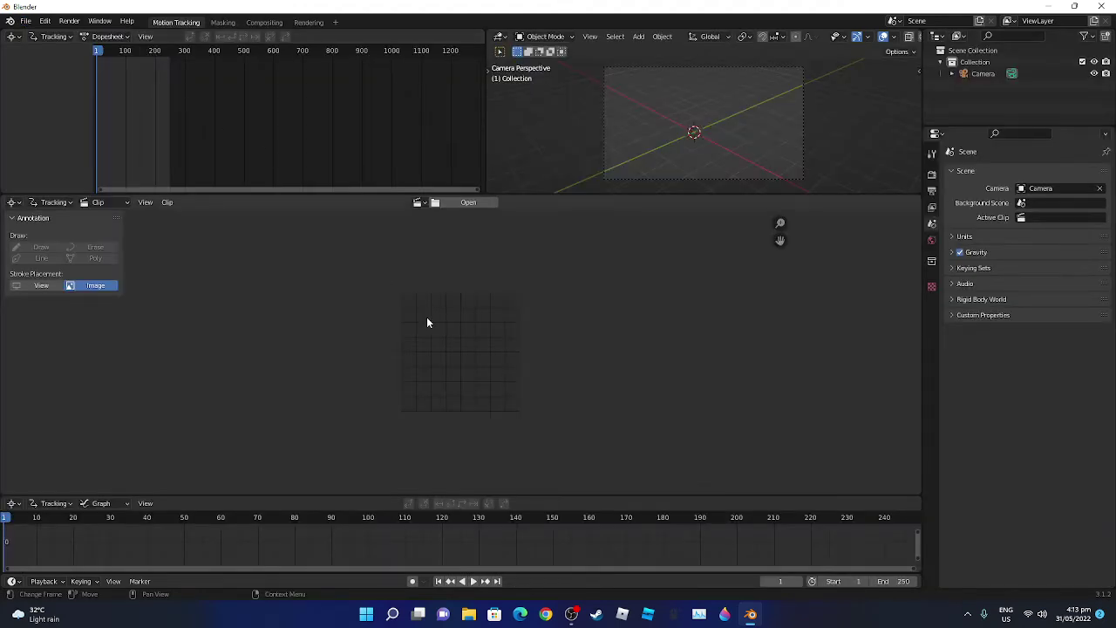
pyautogui.moveTo(640, 119); pyautogui.dragTo(766, 170)
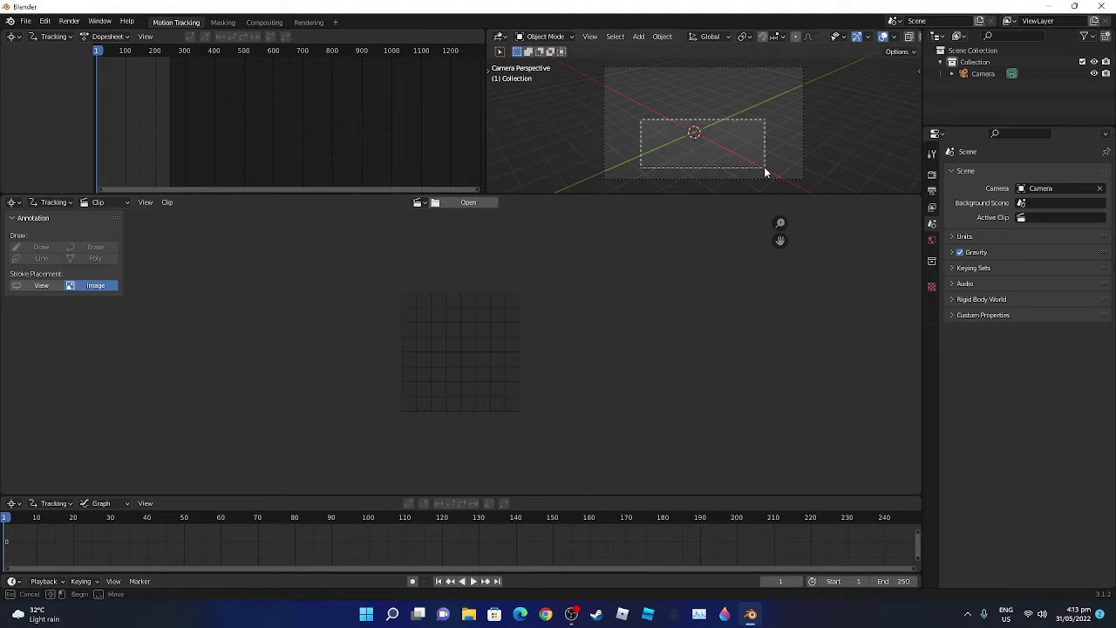
pyautogui.scroll(-5, 694, 133)
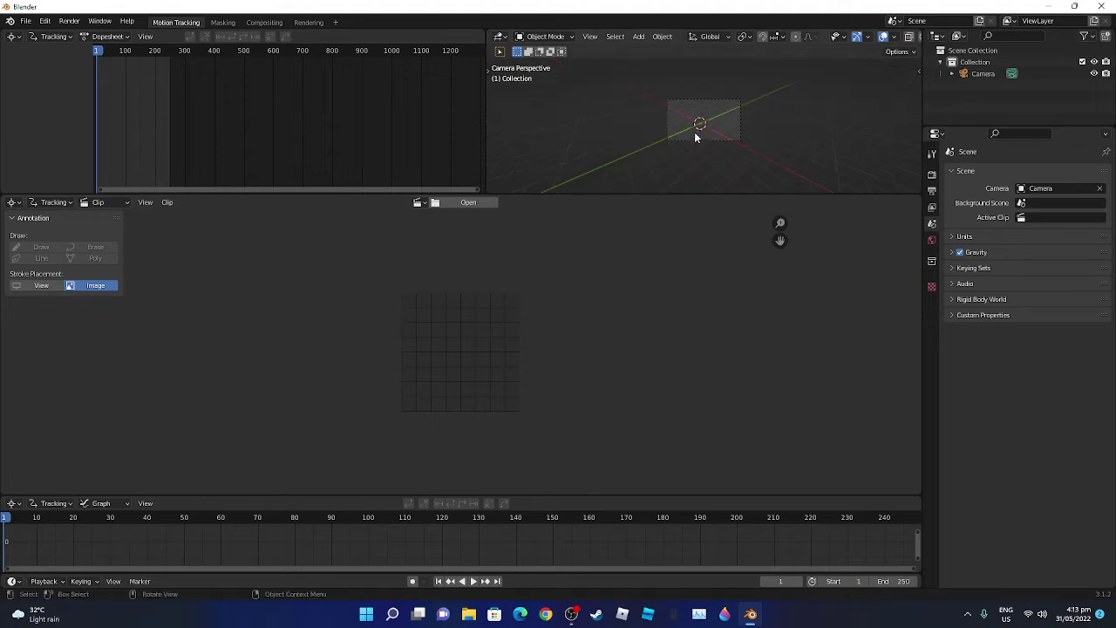
pyautogui.scroll(8, 695, 132)
pyautogui.scroll(2, 698, 126)
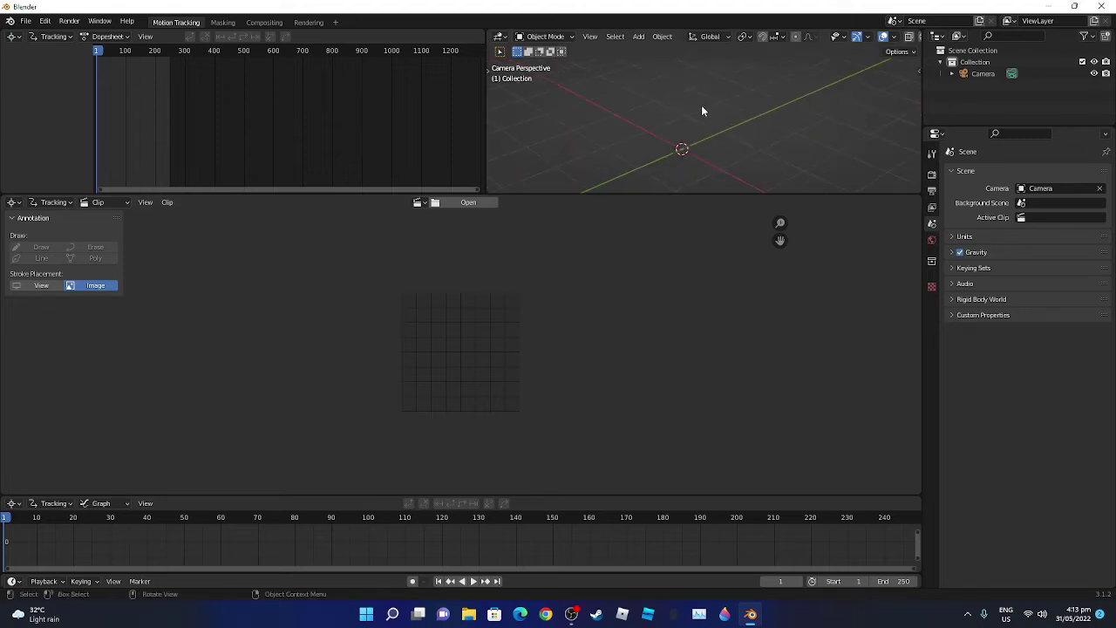
pyautogui.scroll(-6, 702, 109)
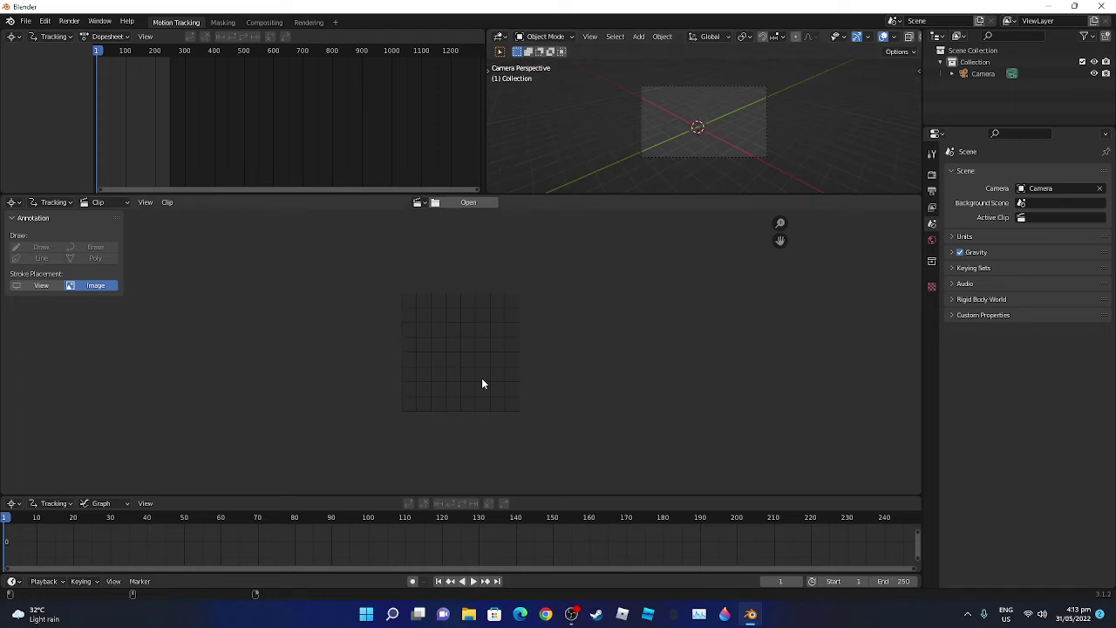
pyautogui.click(38, 287)
pyautogui.click(92, 285)
pyautogui.click(443, 203)
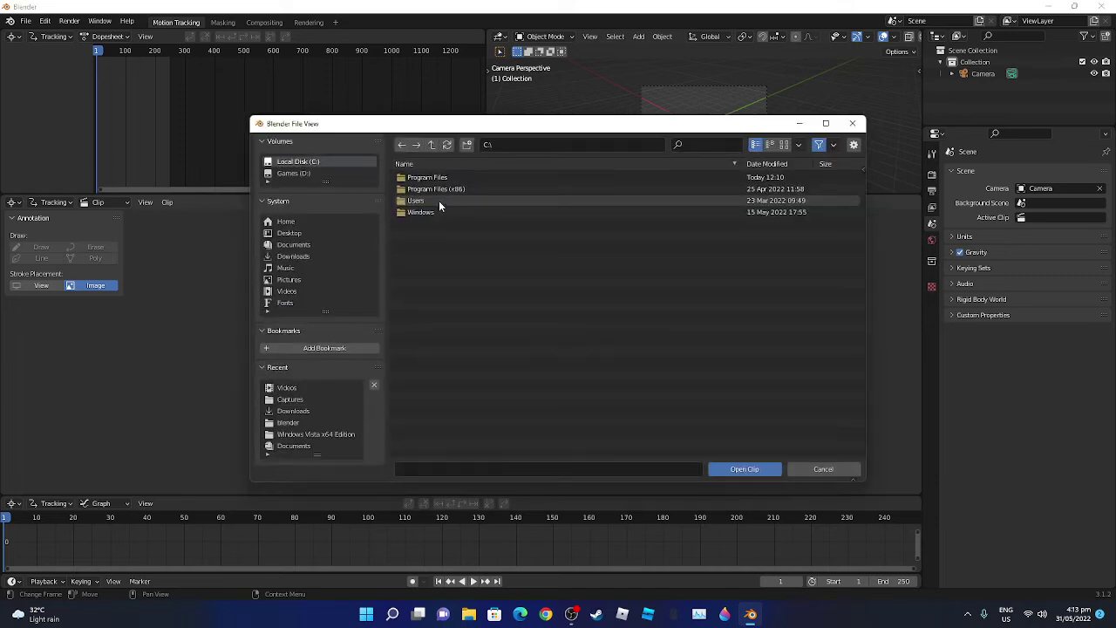
pyautogui.click(295, 256)
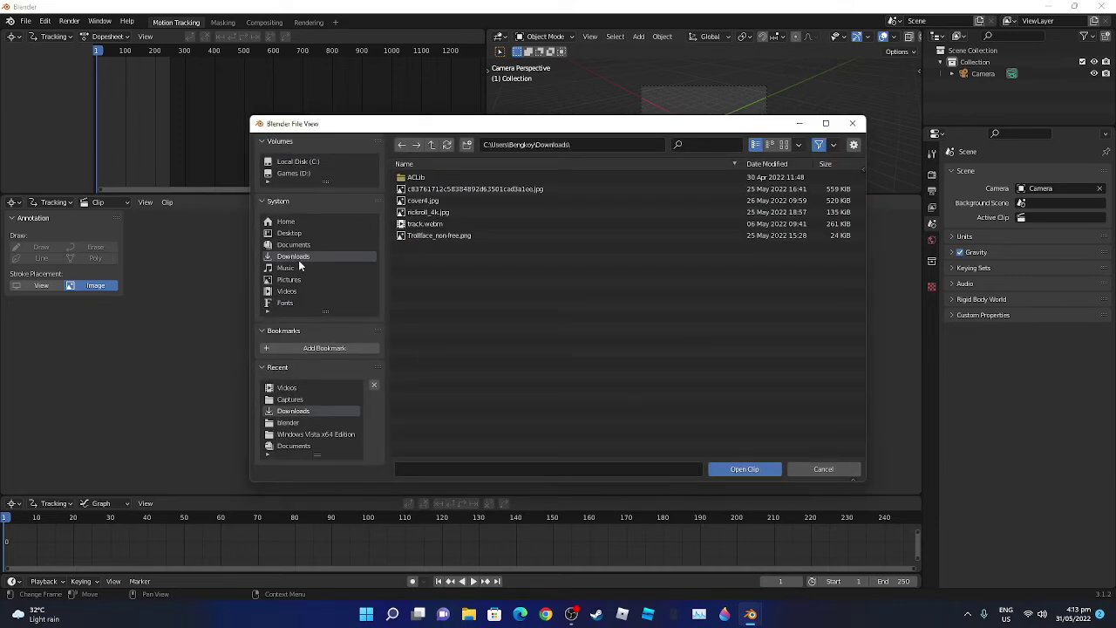
pyautogui.doubleClick(441, 212)
pyautogui.scroll(2, 449, 288)
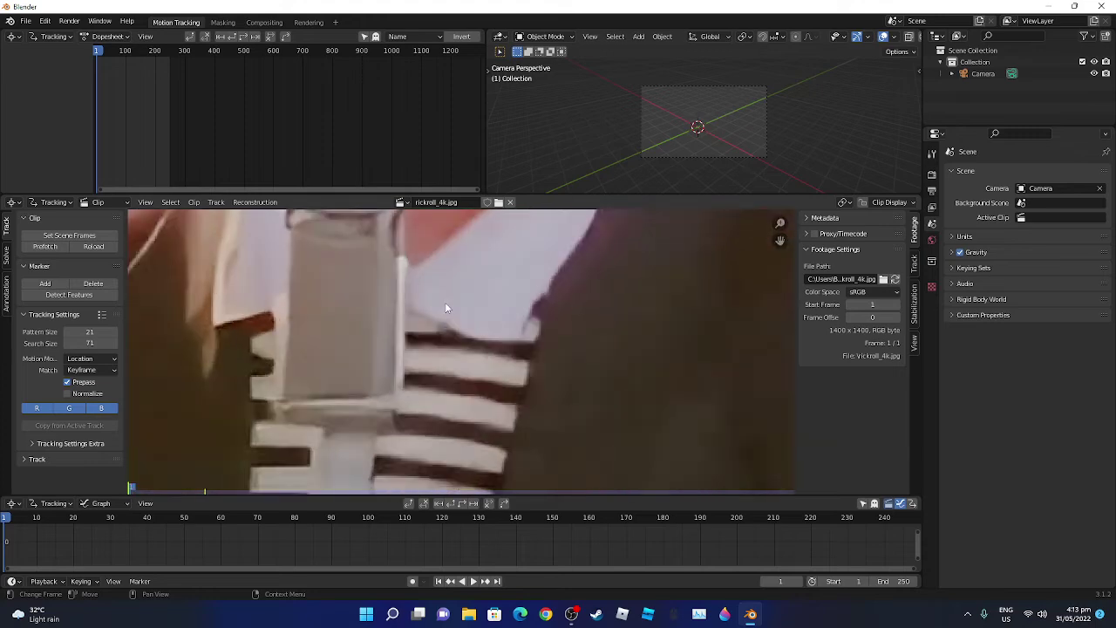
pyautogui.scroll(-5, 444, 301)
pyautogui.scroll(-3, 478, 326)
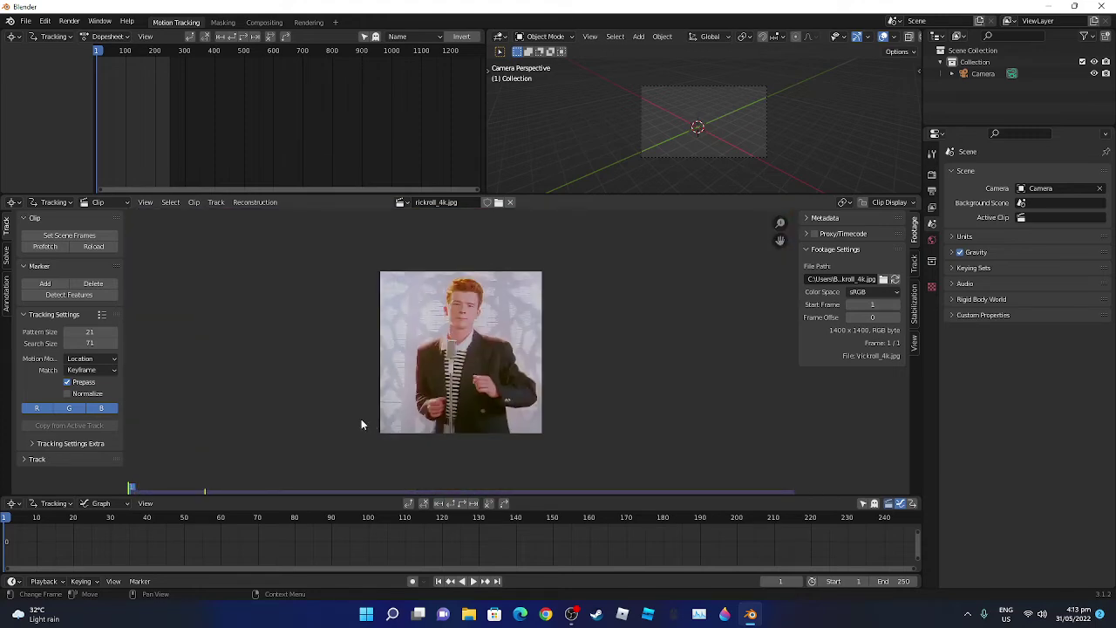
pyautogui.moveTo(4, 519); pyautogui.dragTo(107, 517)
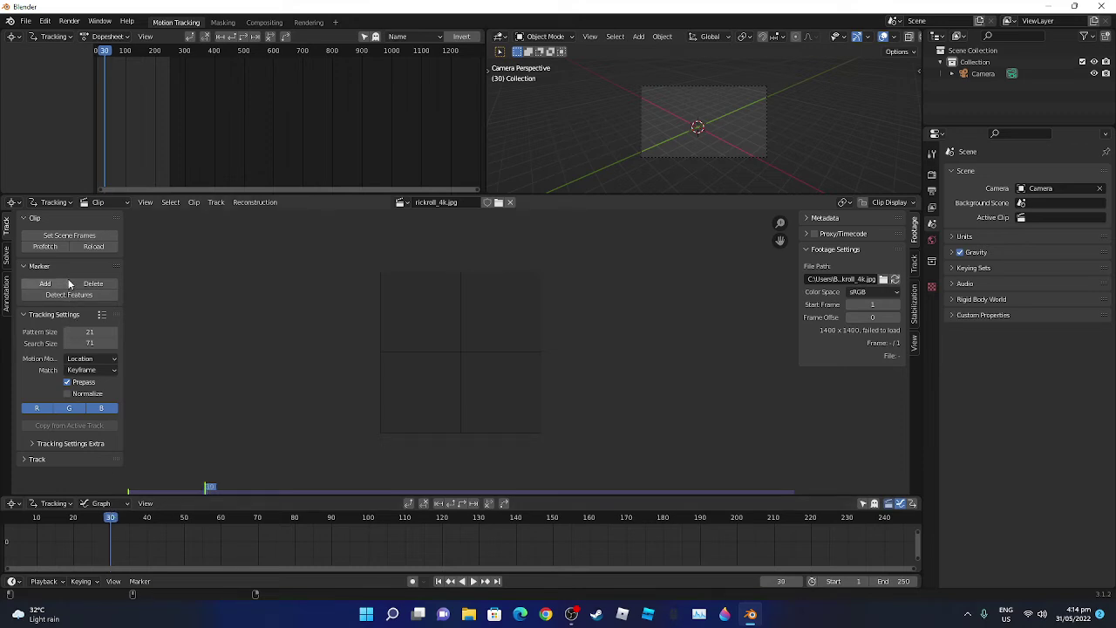
pyautogui.click(455, 206)
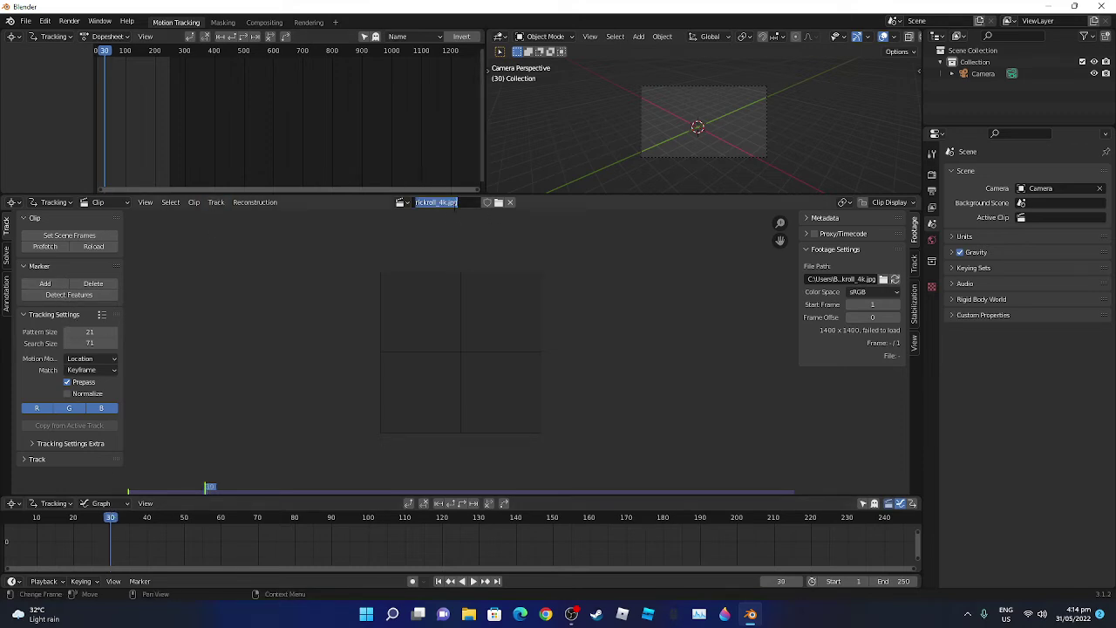
pyautogui.doubleClick(453, 203)
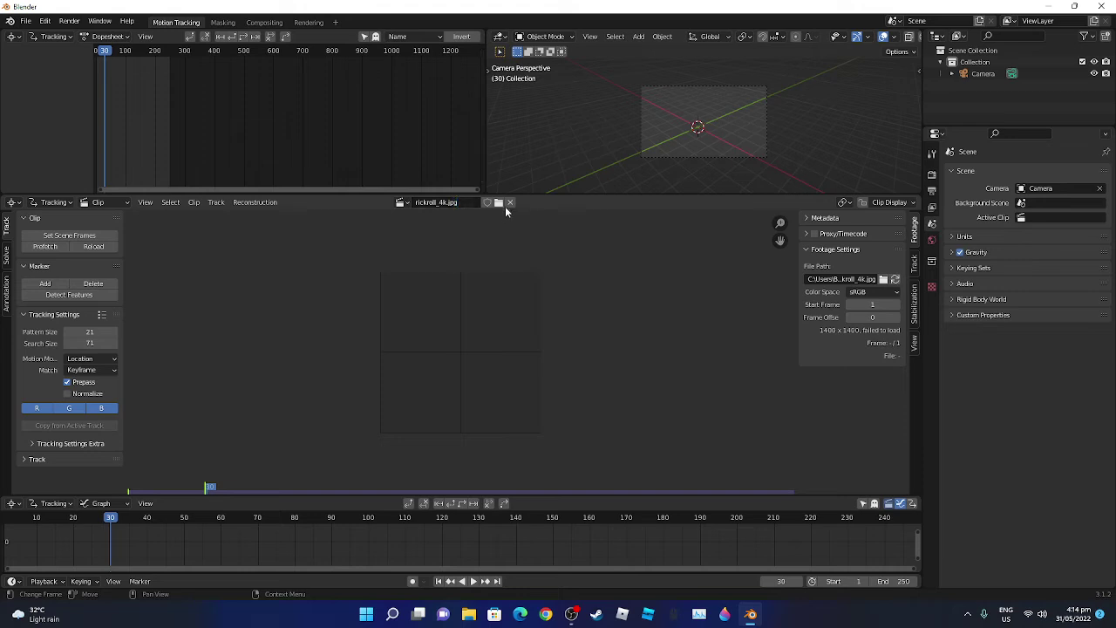
pyautogui.click(511, 202)
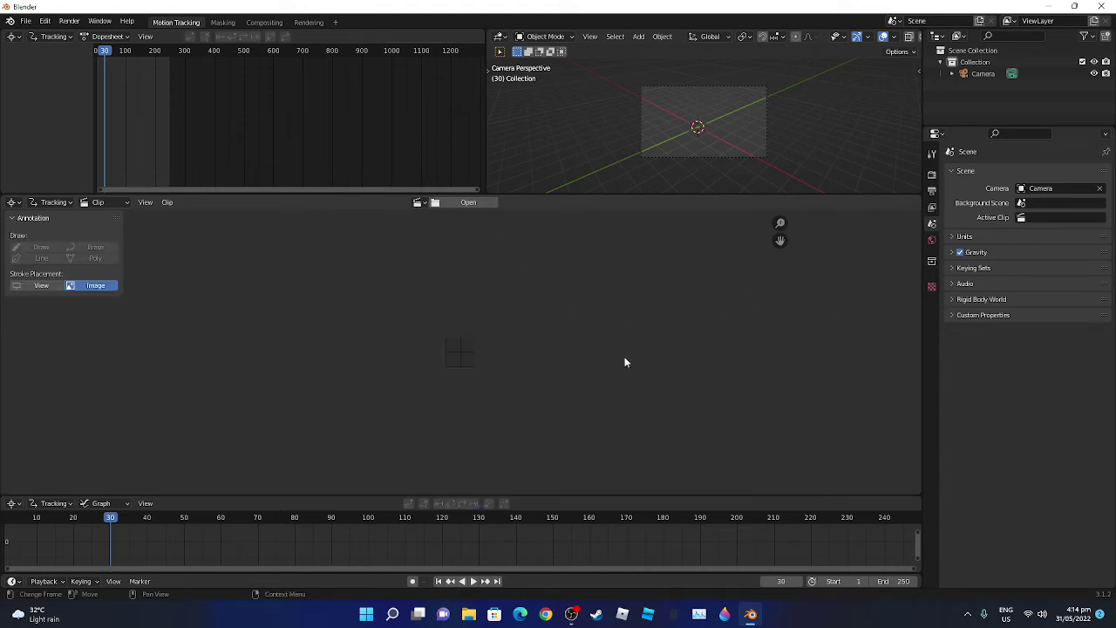
# Start a new 2D Animation file, choosing Don't Save for the motion tracking scene.
pyautogui.scroll(5, 729, 105)
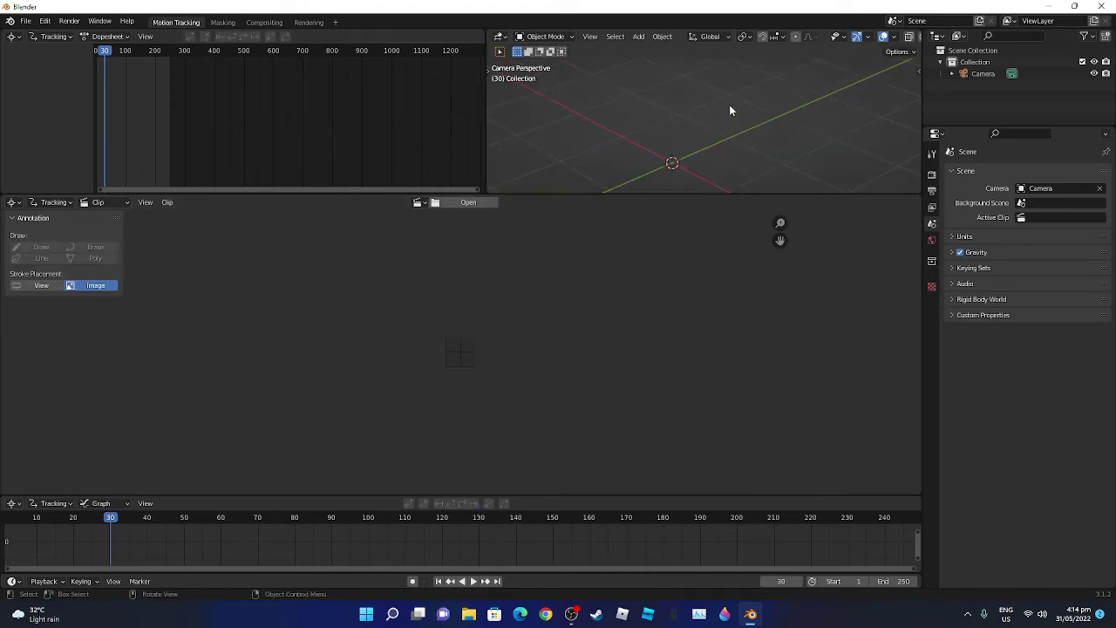
pyautogui.scroll(2, 729, 105)
pyautogui.scroll(-2, 729, 110)
pyautogui.scroll(-3, 750, 175)
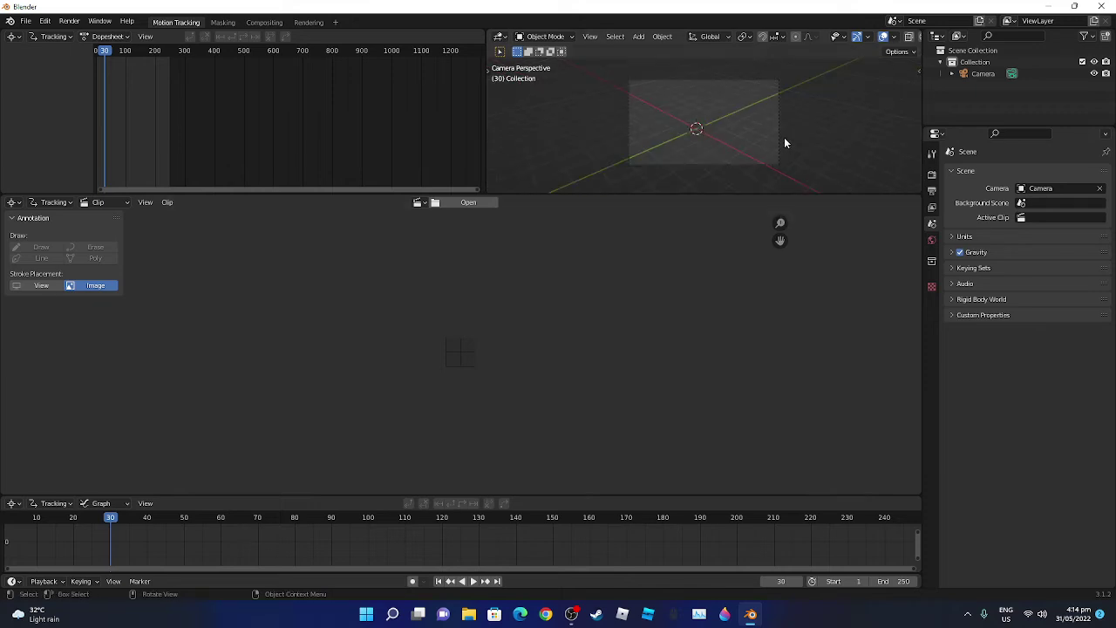
pyautogui.scroll(-2, 785, 143)
pyautogui.click(25, 21)
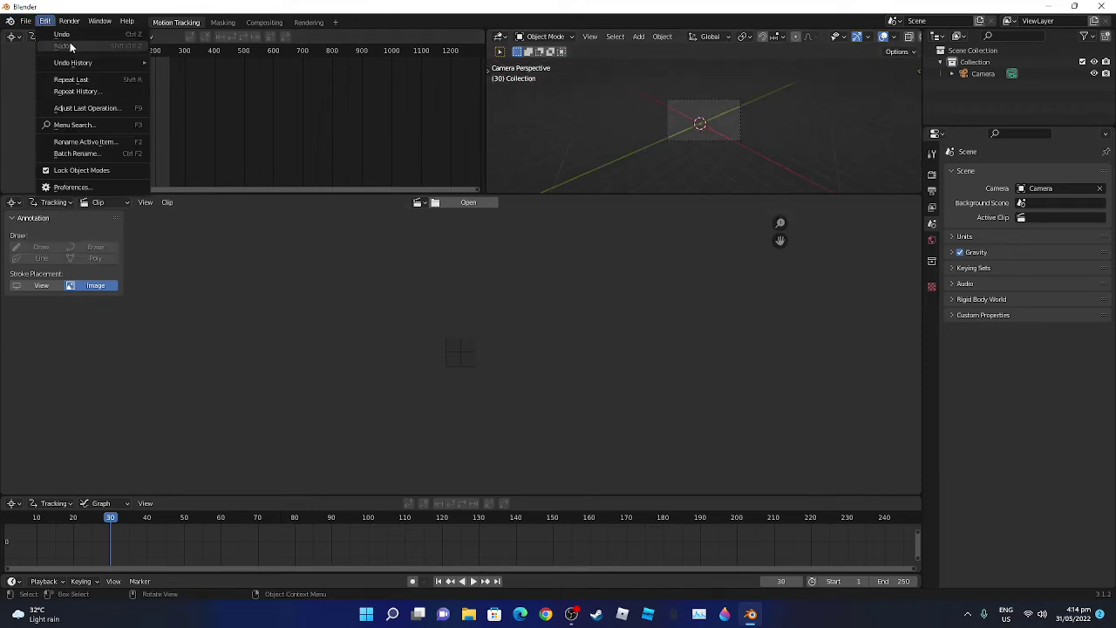
pyautogui.click(26, 21)
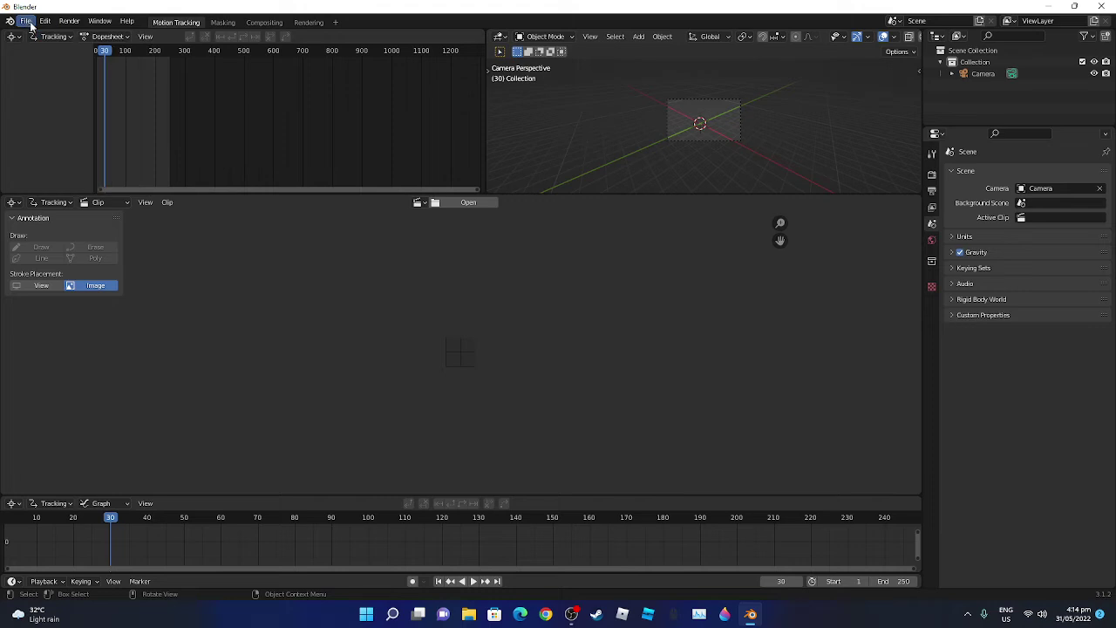
pyautogui.click(26, 21)
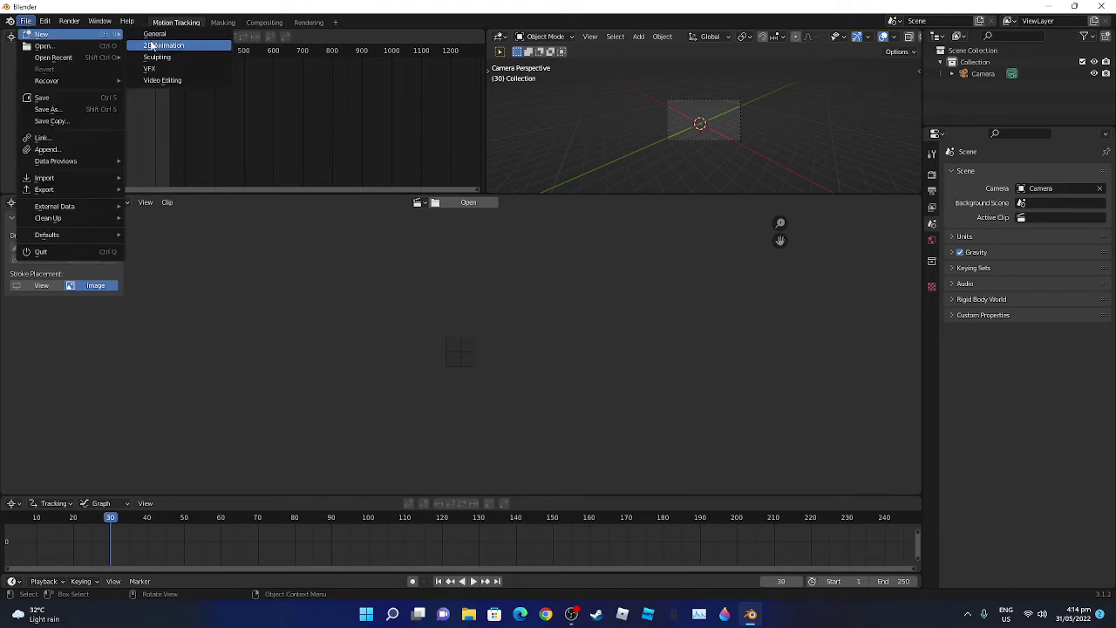
pyautogui.click(151, 46)
pyautogui.click(575, 325)
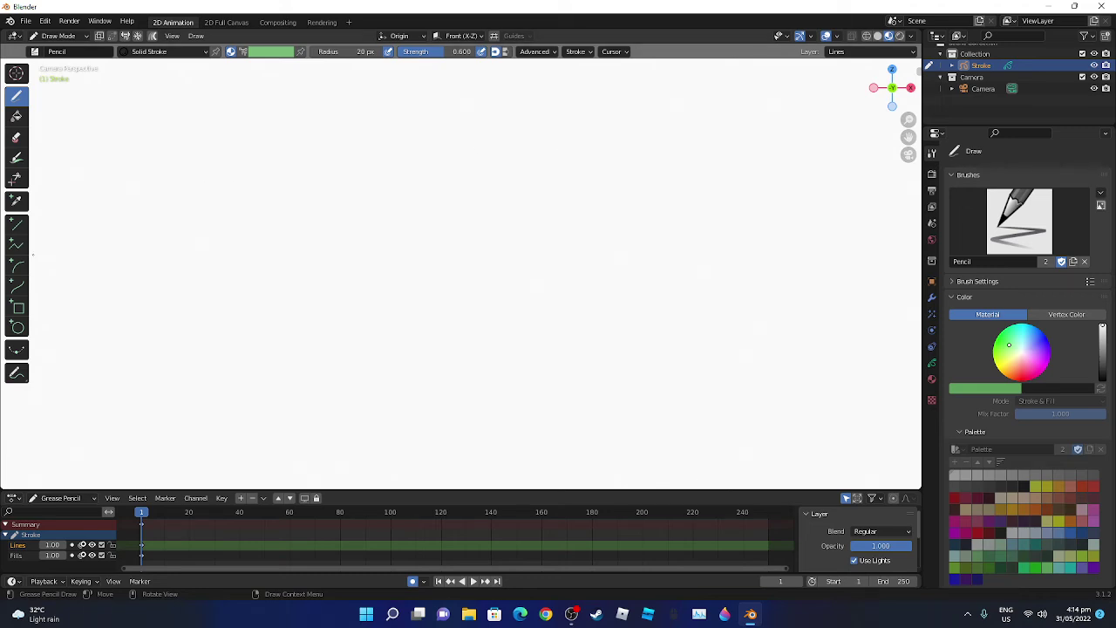
# Draw a zigzag stroke across the canvas with the Polyline tool.
pyautogui.click(16, 245)
pyautogui.click(125, 353)
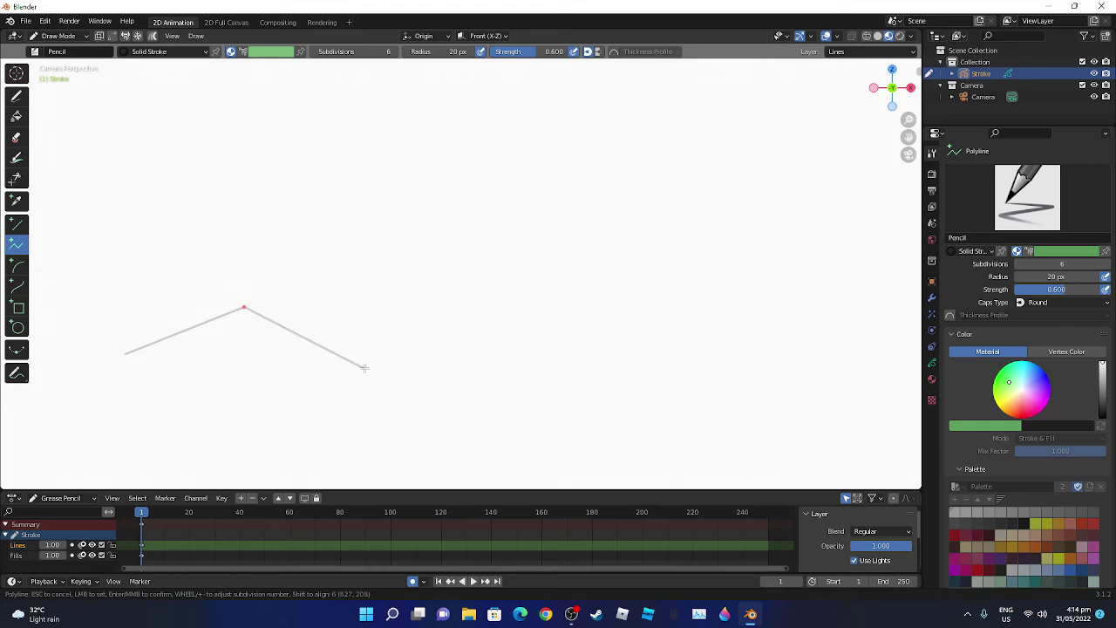
pyautogui.click(364, 369)
pyautogui.click(580, 109)
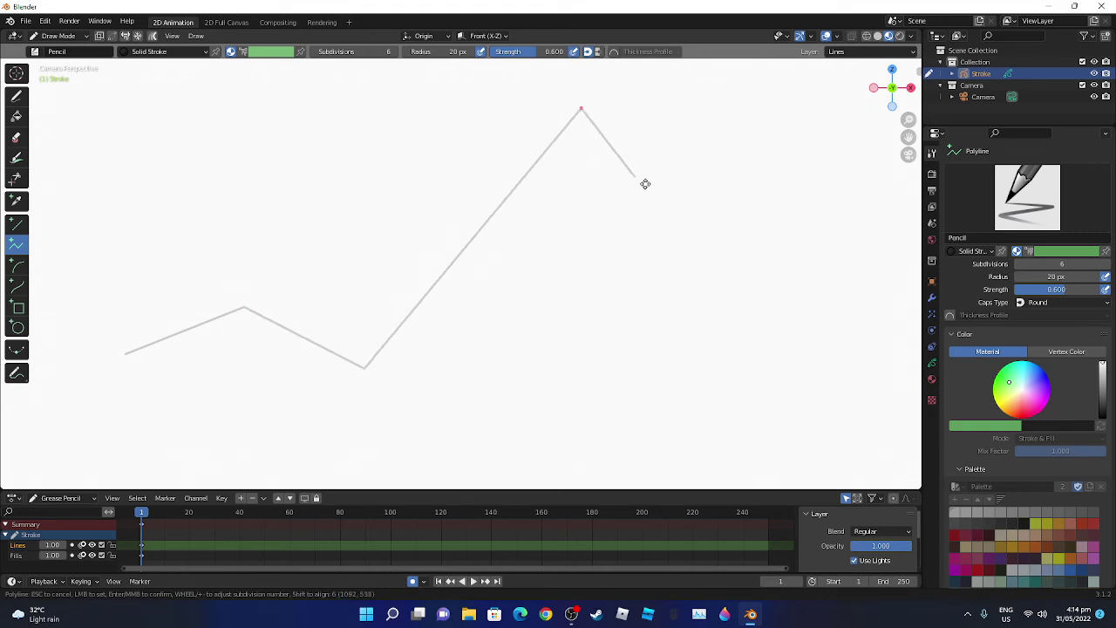
pyautogui.click(796, 358)
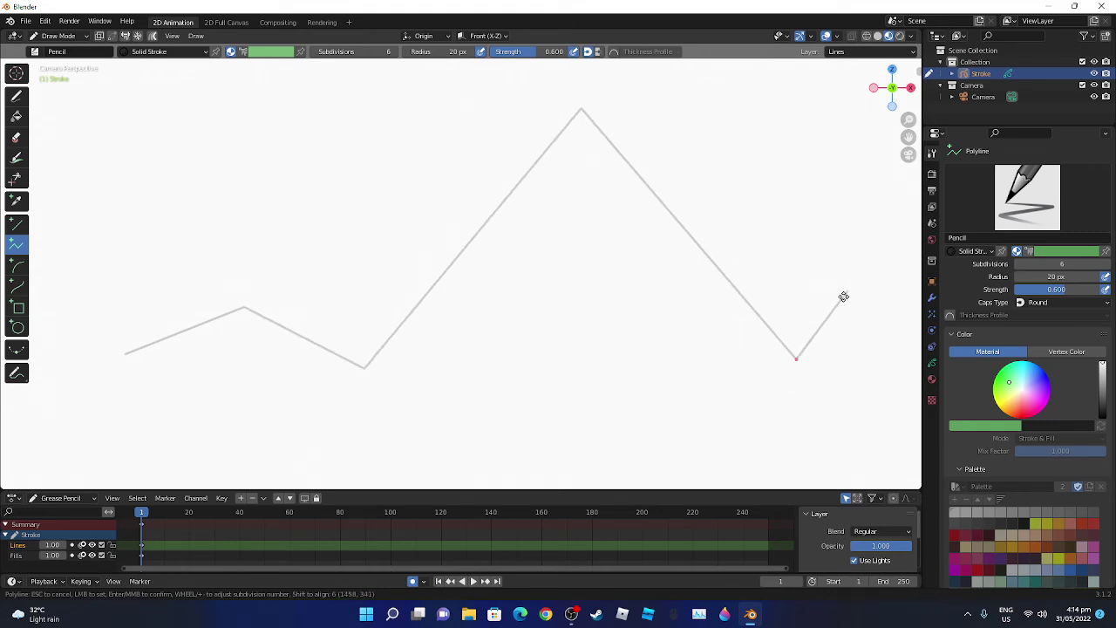
pyautogui.click(823, 335)
pyautogui.click(872, 363)
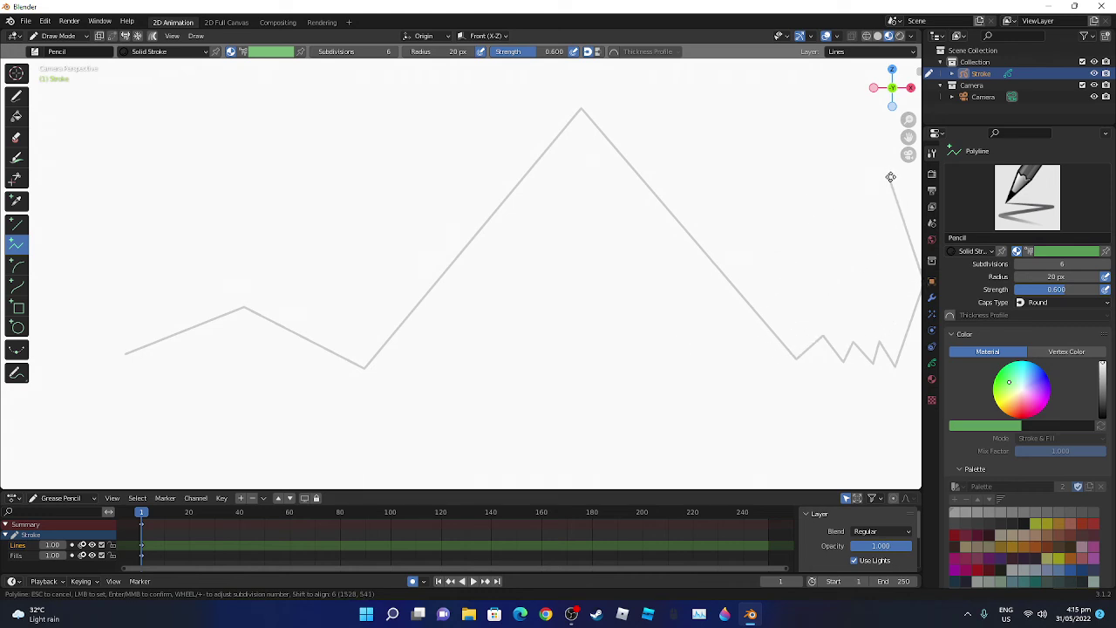
pyautogui.click(922, 281)
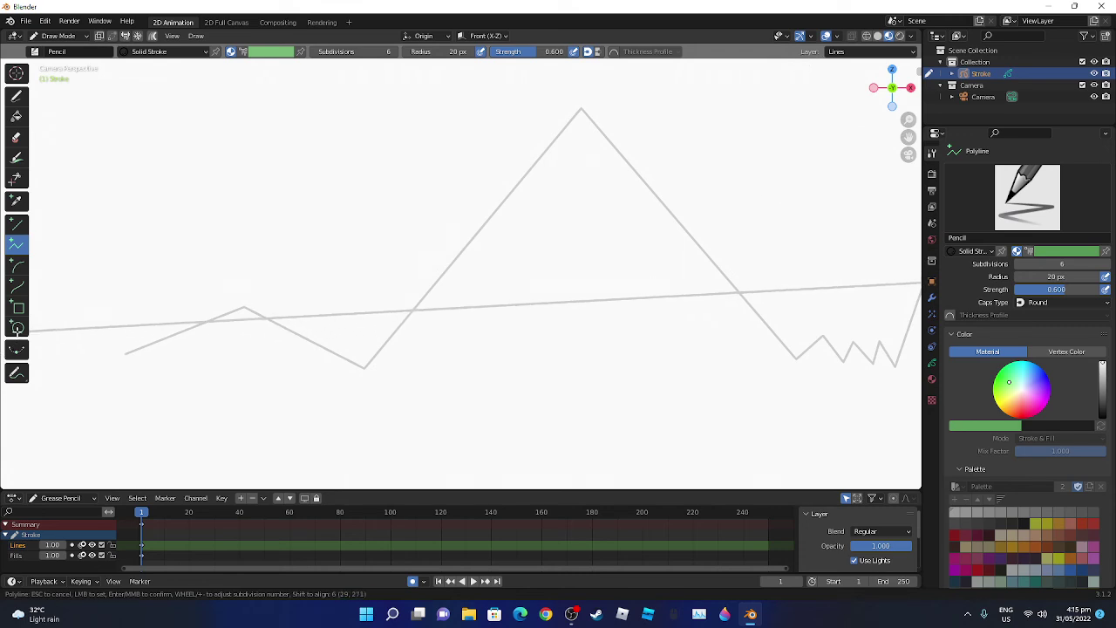
pyautogui.click(256, 189)
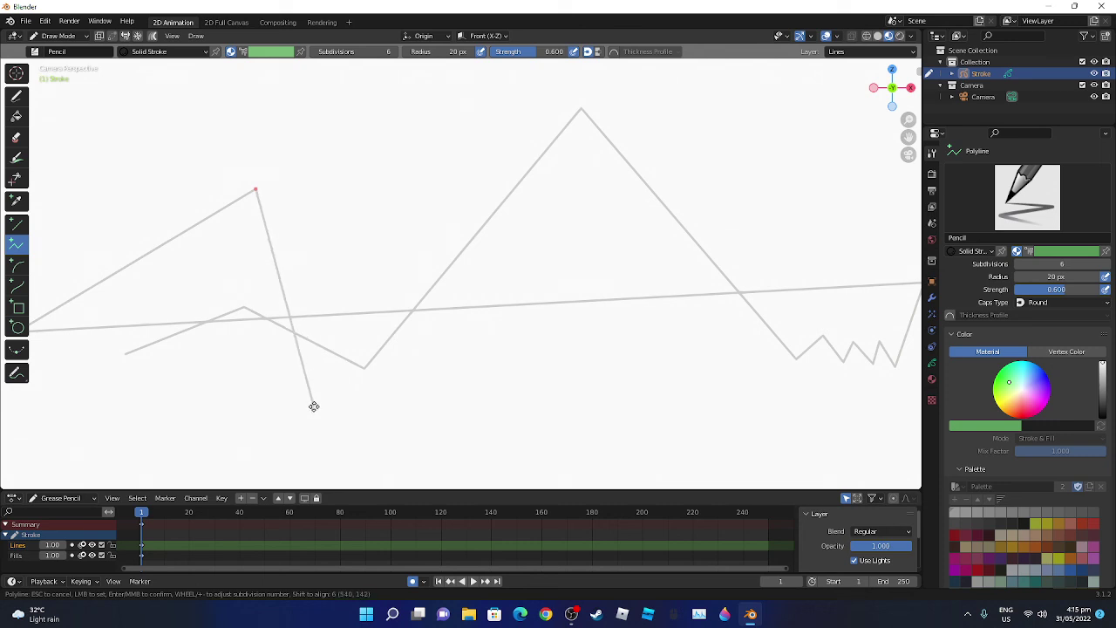
pyautogui.click(367, 204)
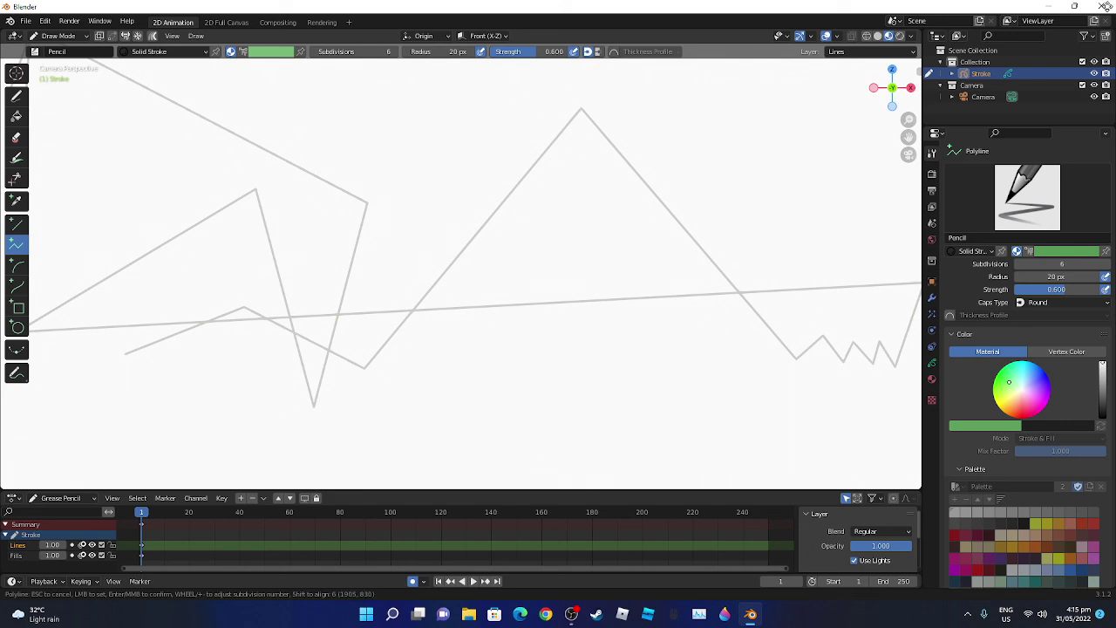
# End the Blender task in Task Manager and bring the OBS Studio window back up.
pyautogui.hotkey('ctrl', 'shift', 'Escape')
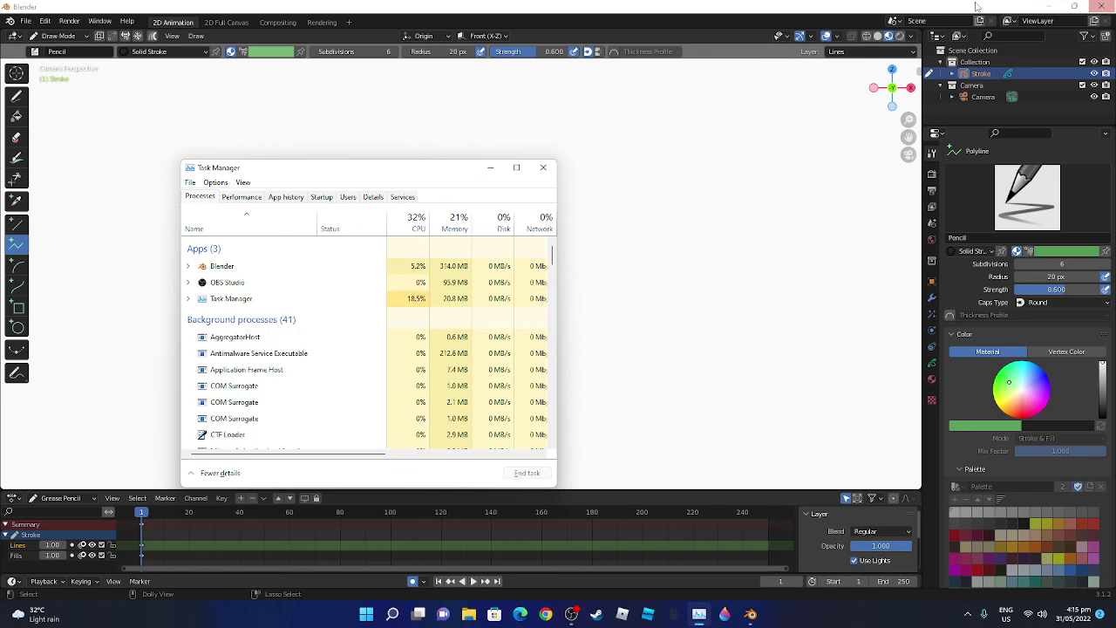
pyautogui.click(227, 266)
pyautogui.click(527, 473)
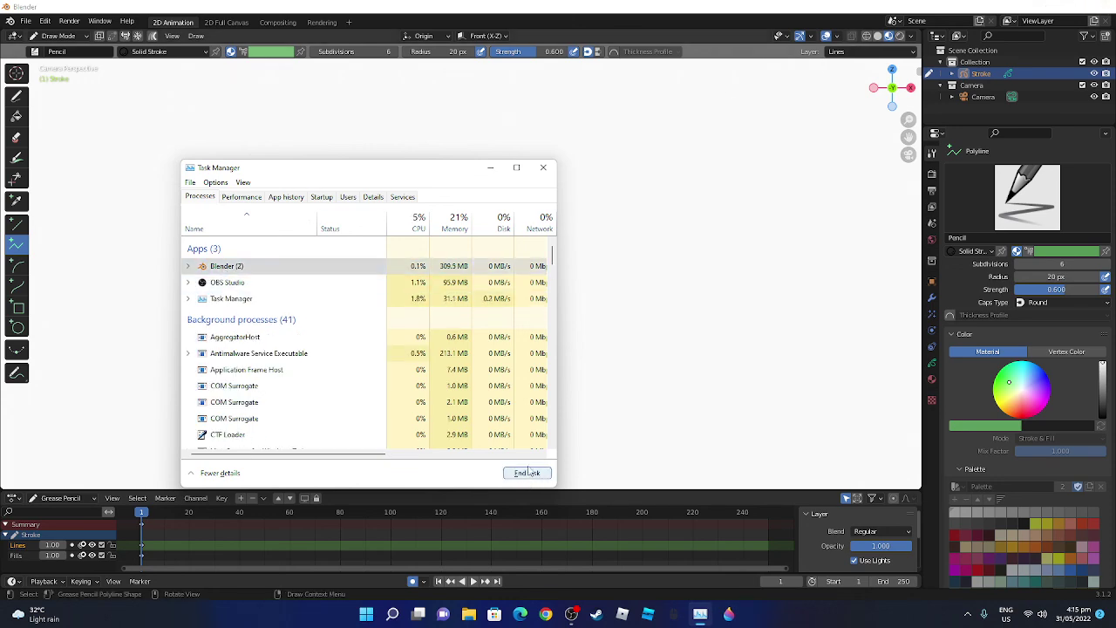
pyautogui.click(542, 167)
pyautogui.click(583, 614)
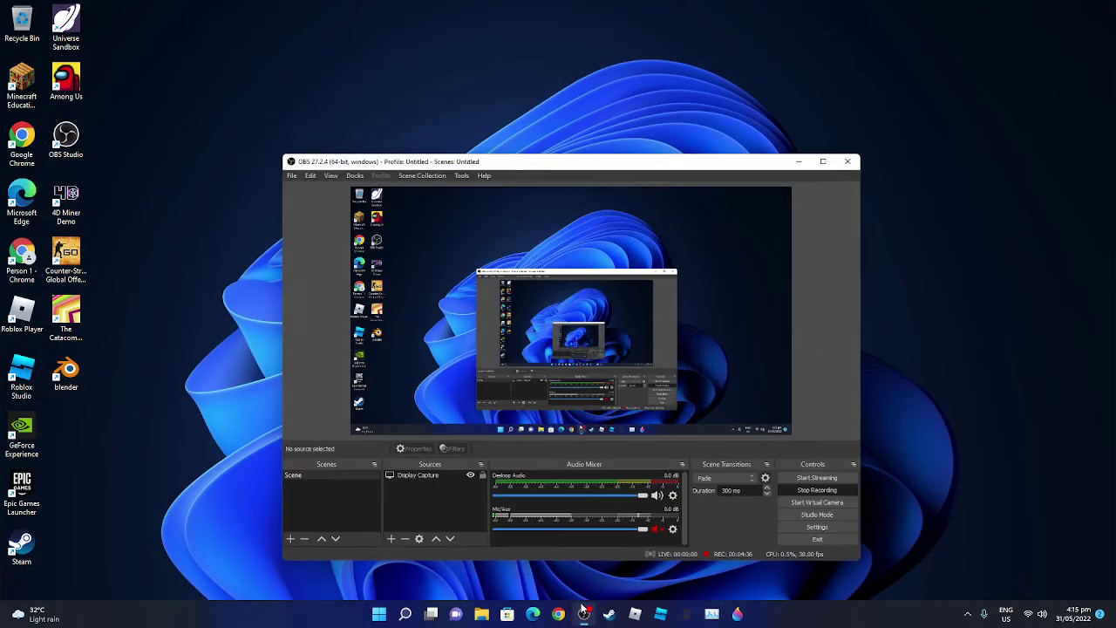